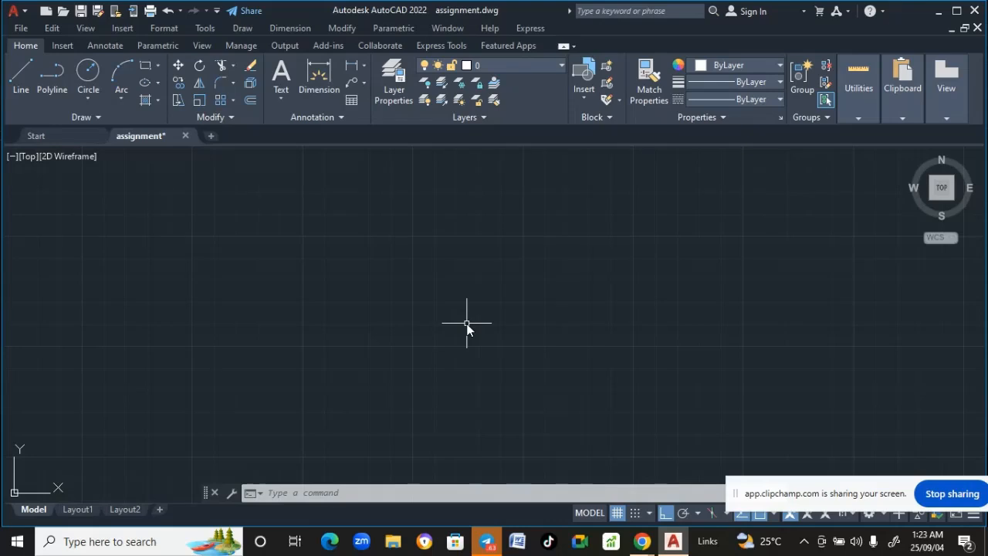
Draw a horizontal line about 5738 units long near the middle of the drawing area
{"action": "left_click", "coordinate": [20, 77]}
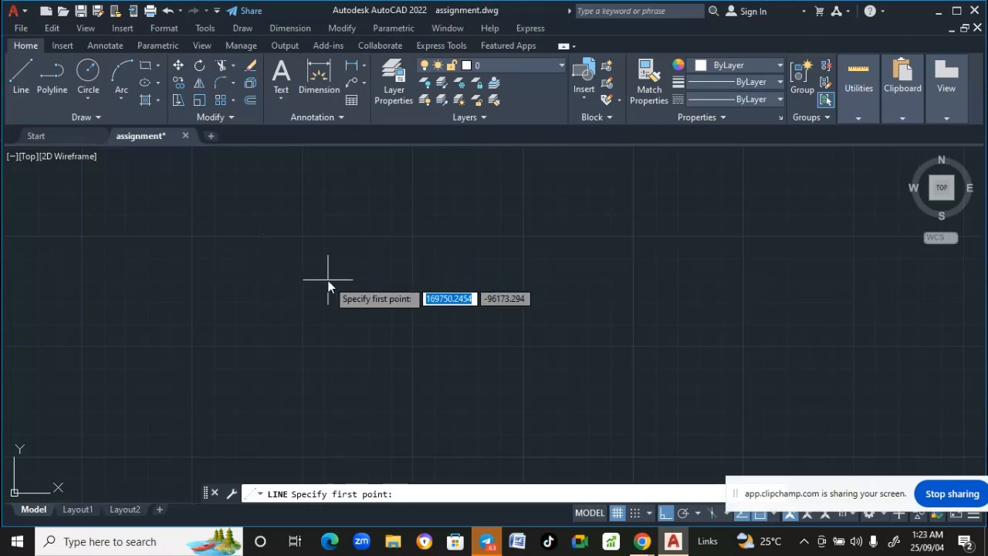
{"action": "left_click", "coordinate": [345, 291]}
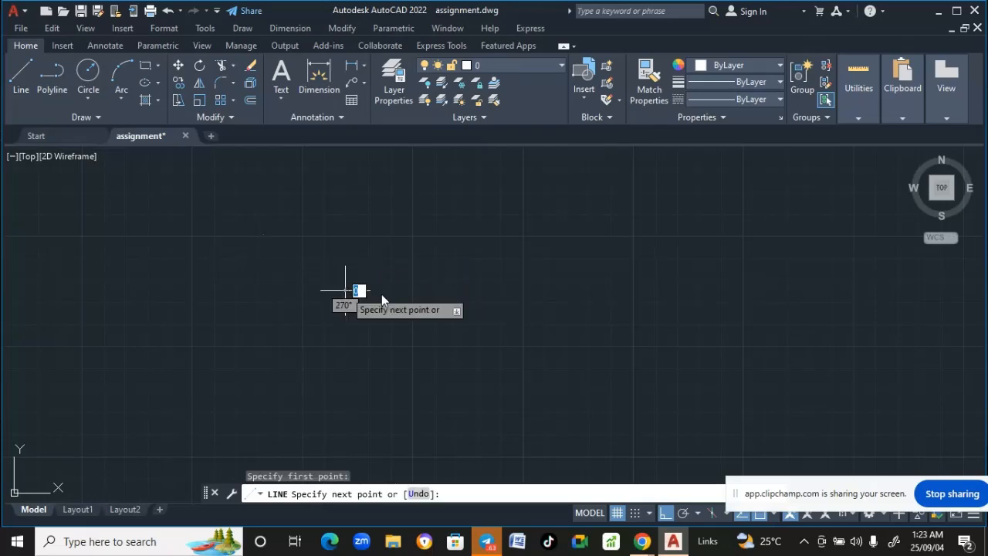
{"action": "left_click", "coordinate": [446, 291]}
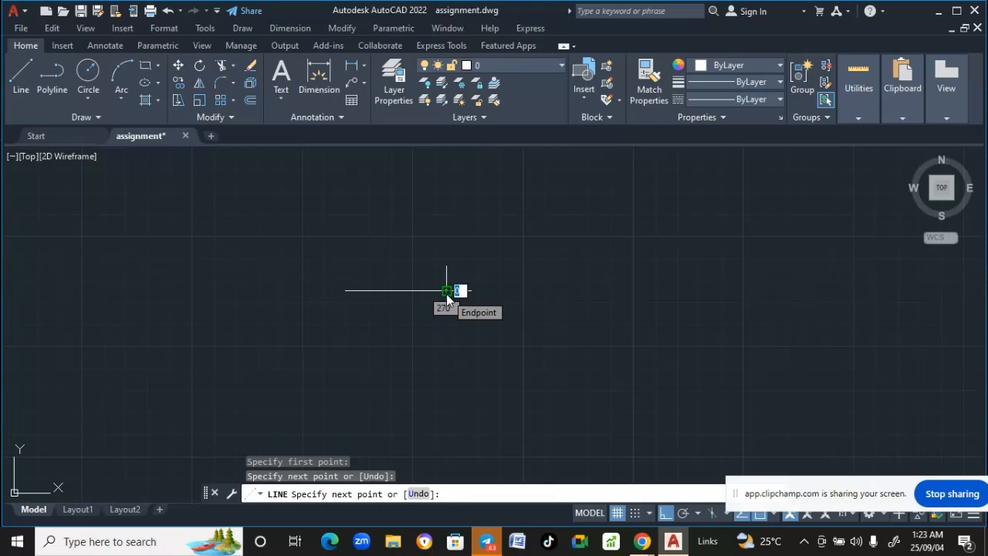
{"action": "key", "text": "Return"}
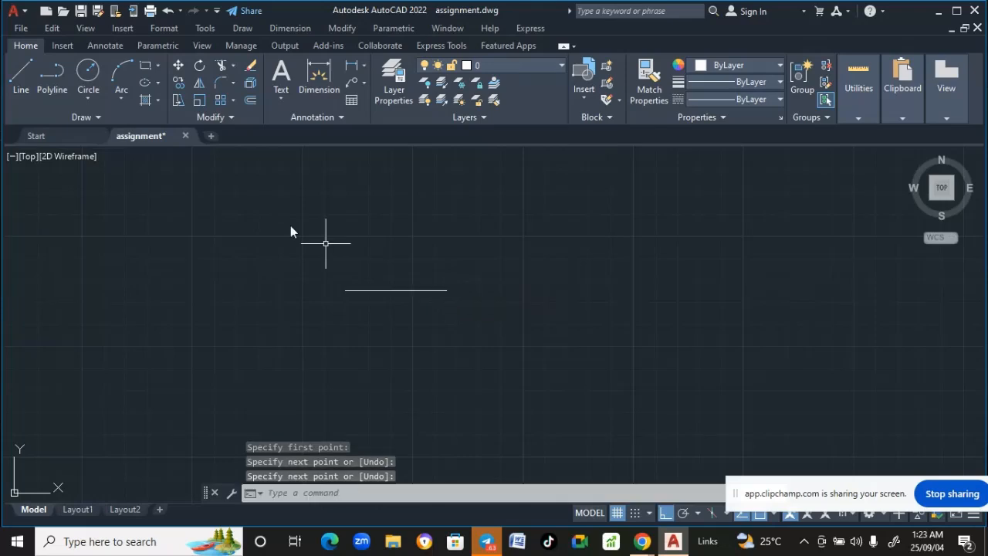
Draw a circle with a radius of about 1433 units above the horizontal line
{"action": "left_click", "coordinate": [90, 75]}
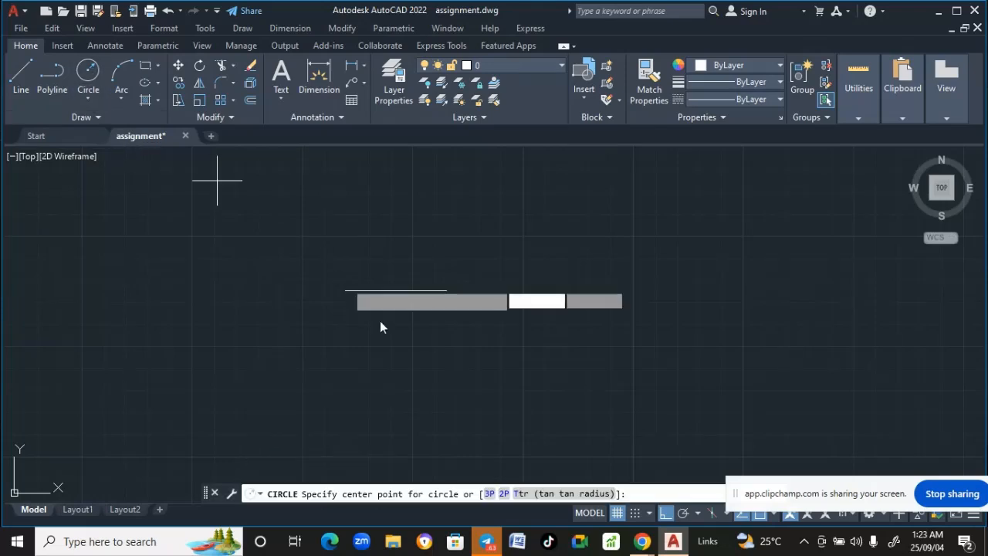
{"action": "left_click", "coordinate": [377, 225]}
{"action": "left_click", "coordinate": [373, 199]}
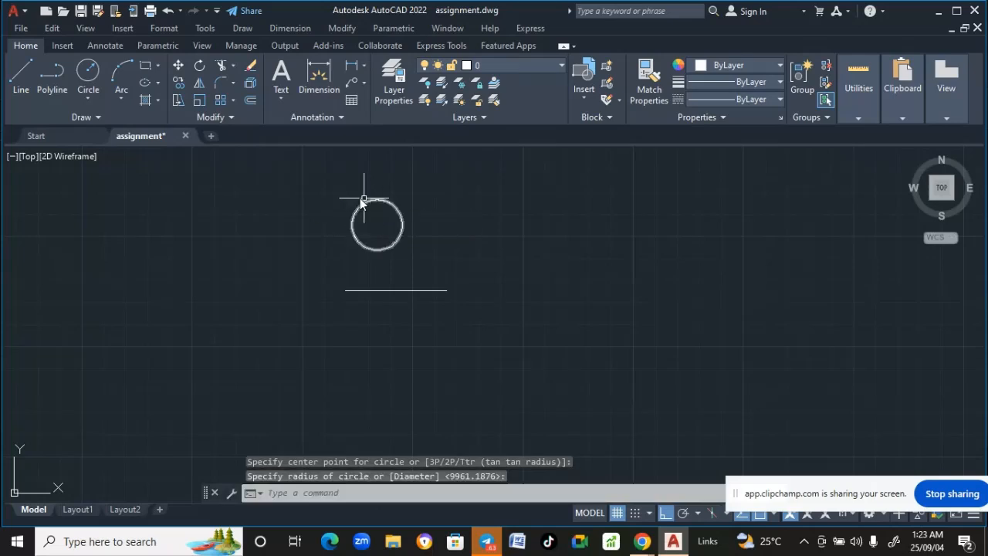
Draw a rectangle about 2828 by 1719 units below the horizontal line
{"action": "left_click", "coordinate": [144, 67]}
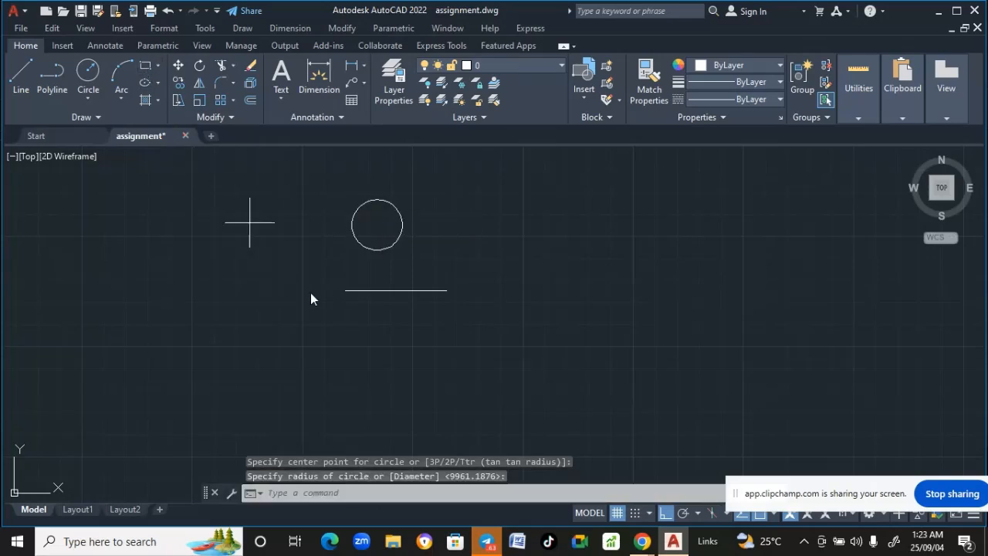
{"action": "left_click", "coordinate": [365, 372]}
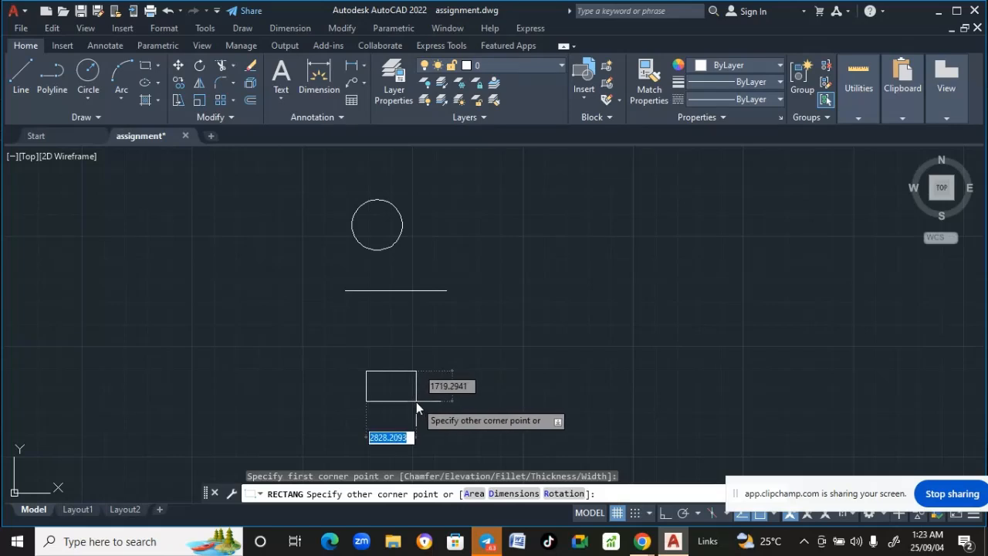
{"action": "left_click", "coordinate": [416, 401]}
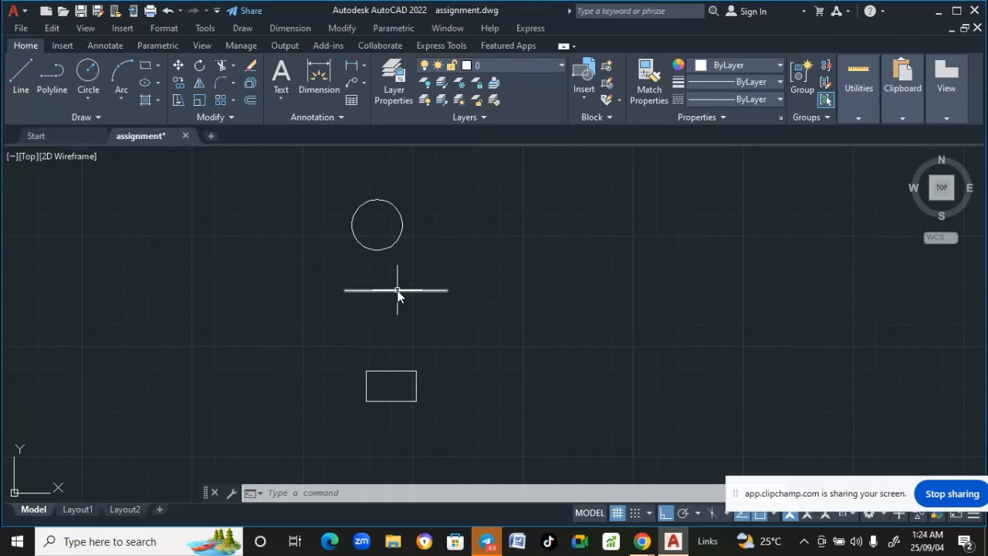
Move the horizontal line's quick properties clear of the ribbon and set the line's color to Blue
{"action": "mouse_move", "coordinate": [395, 292]}
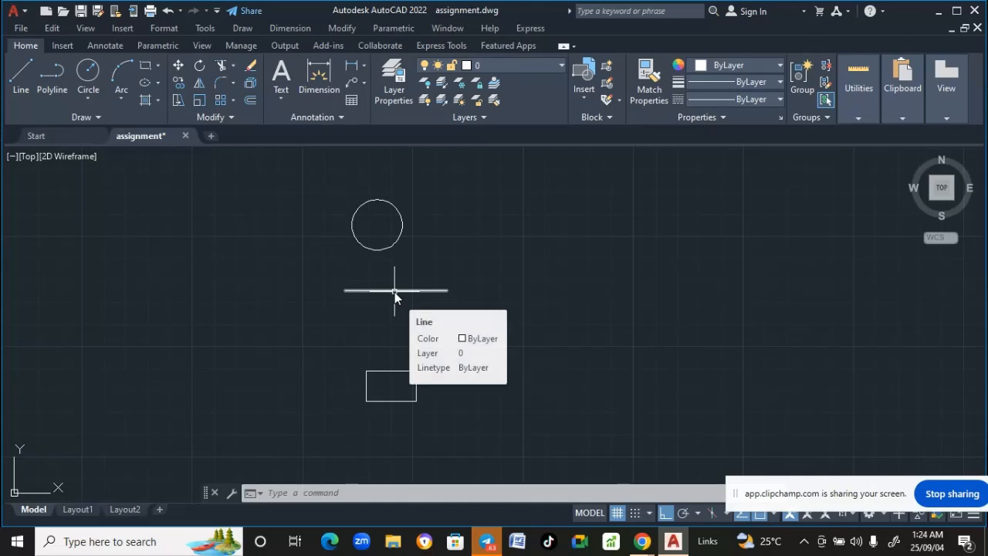
{"action": "left_click", "coordinate": [394, 292]}
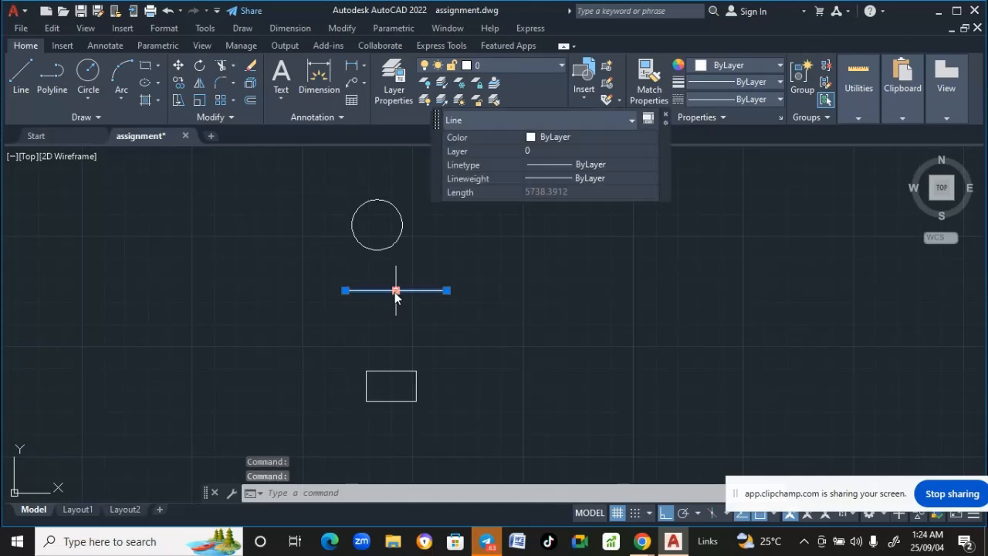
{"action": "left_click", "coordinate": [517, 118]}
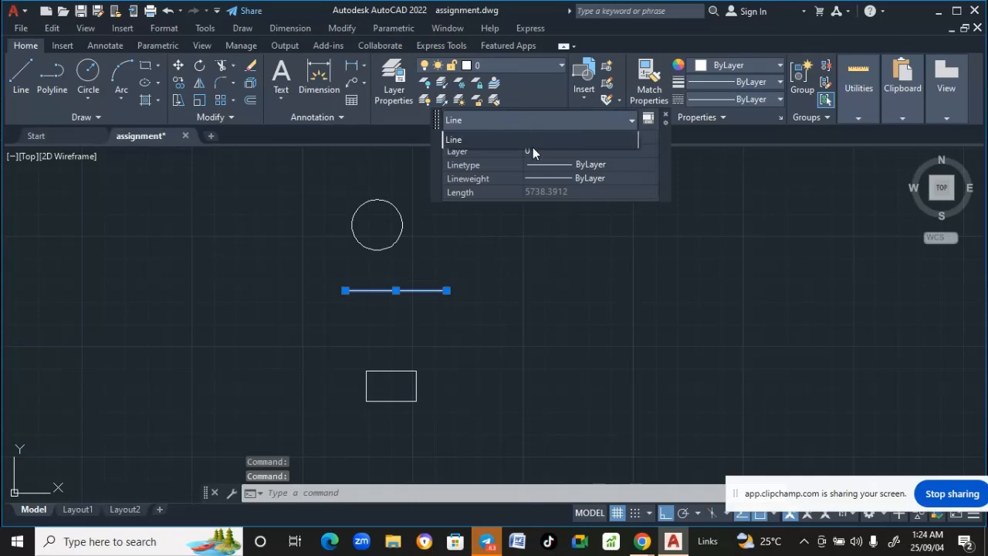
{"action": "left_click", "coordinate": [442, 120]}
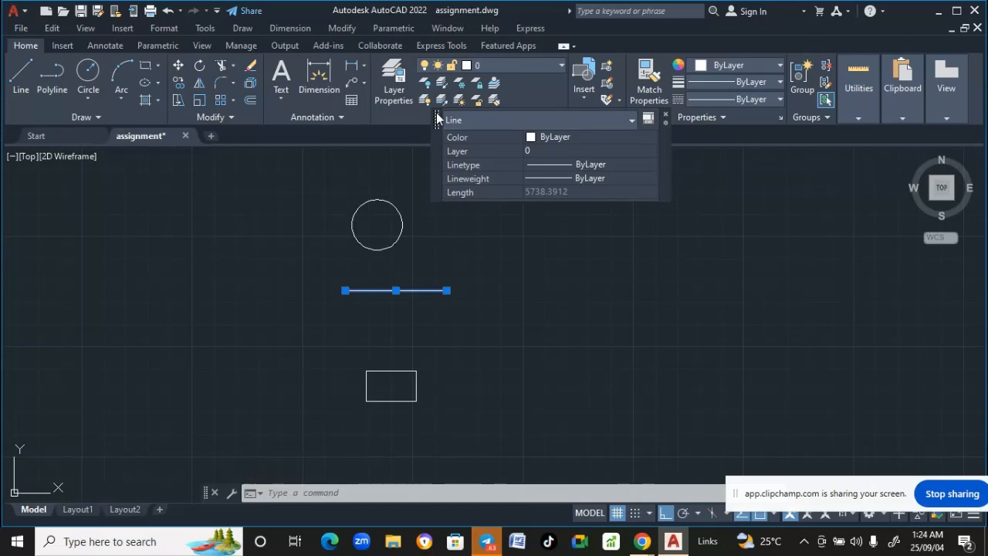
{"action": "left_click_drag", "start_coordinate": [437, 118], "coordinate": [512, 244]}
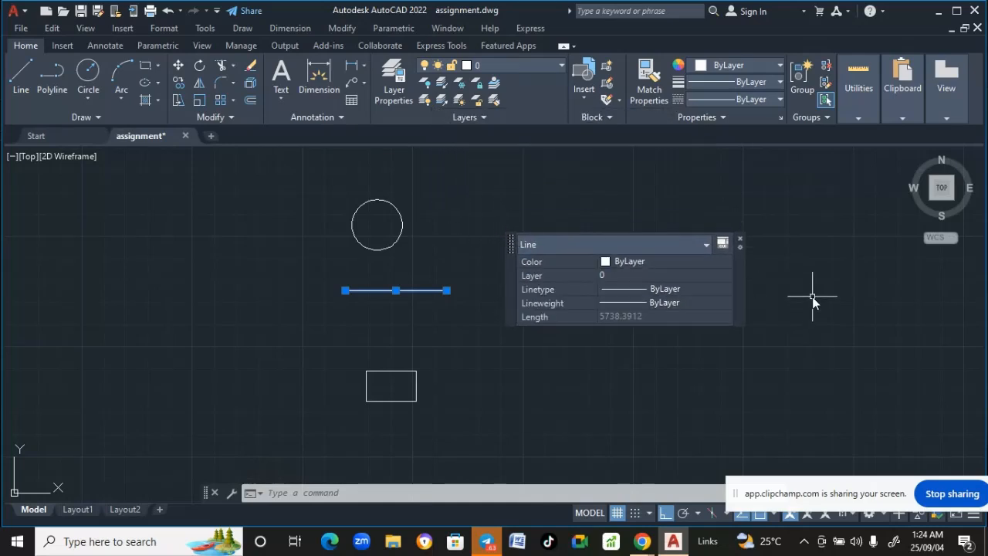
{"action": "left_click", "coordinate": [625, 262]}
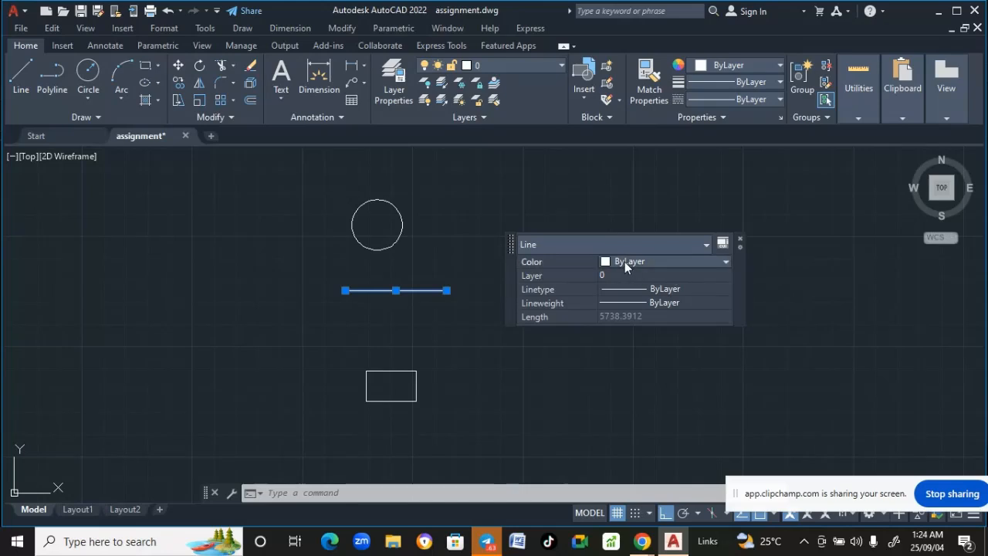
{"action": "left_click", "coordinate": [726, 262]}
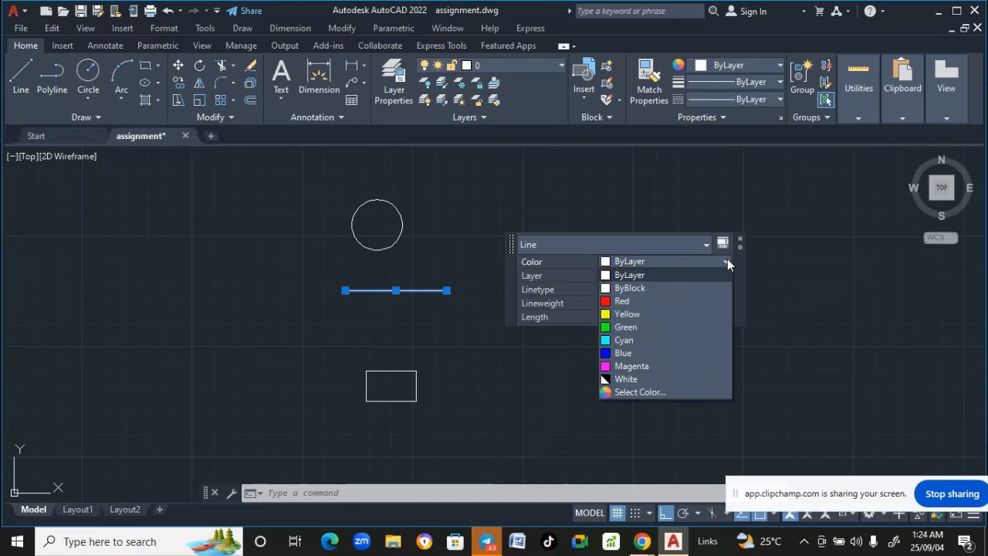
{"action": "left_click", "coordinate": [642, 351]}
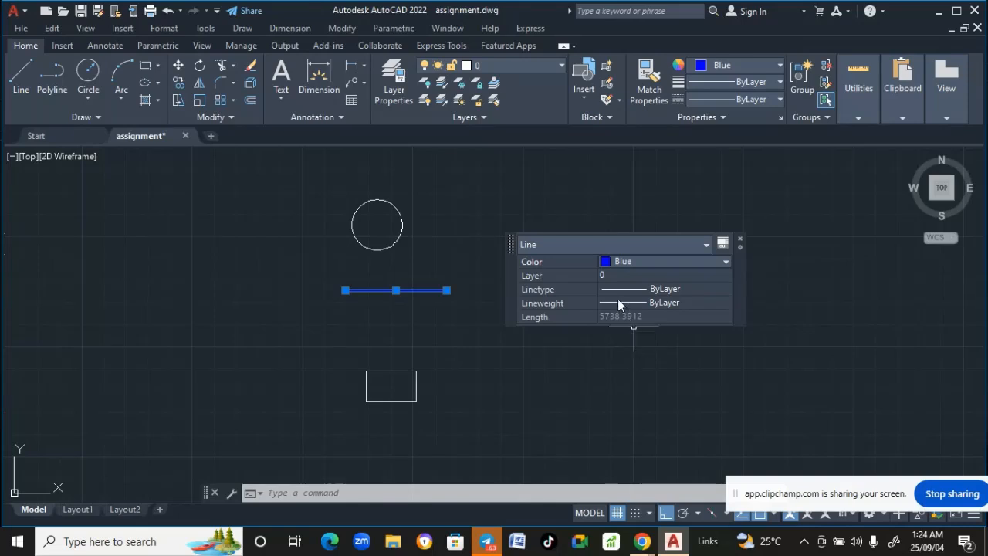
Set the blue line's lineweight to 0.15 mm
{"action": "left_click", "coordinate": [675, 302]}
{"action": "left_click", "coordinate": [725, 306]}
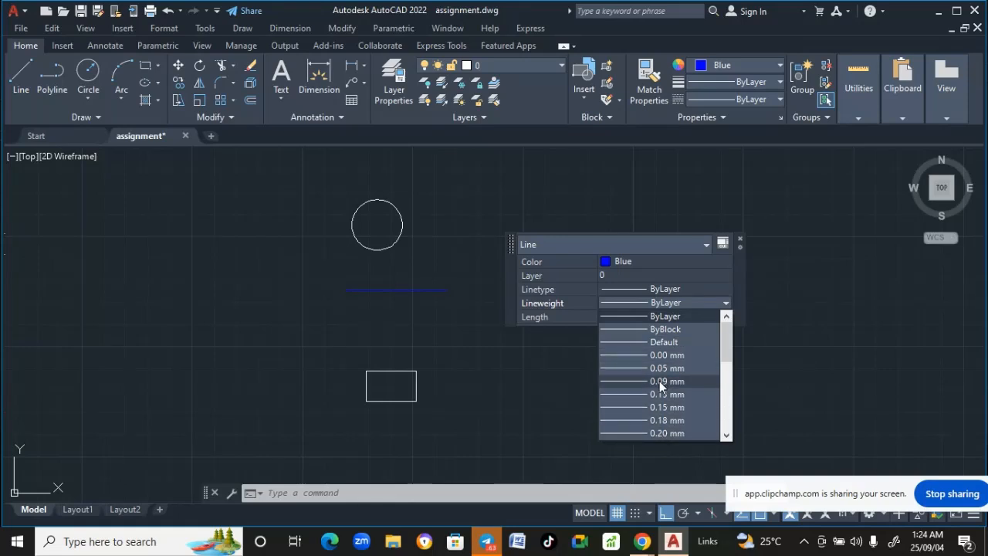
{"action": "left_click", "coordinate": [659, 402]}
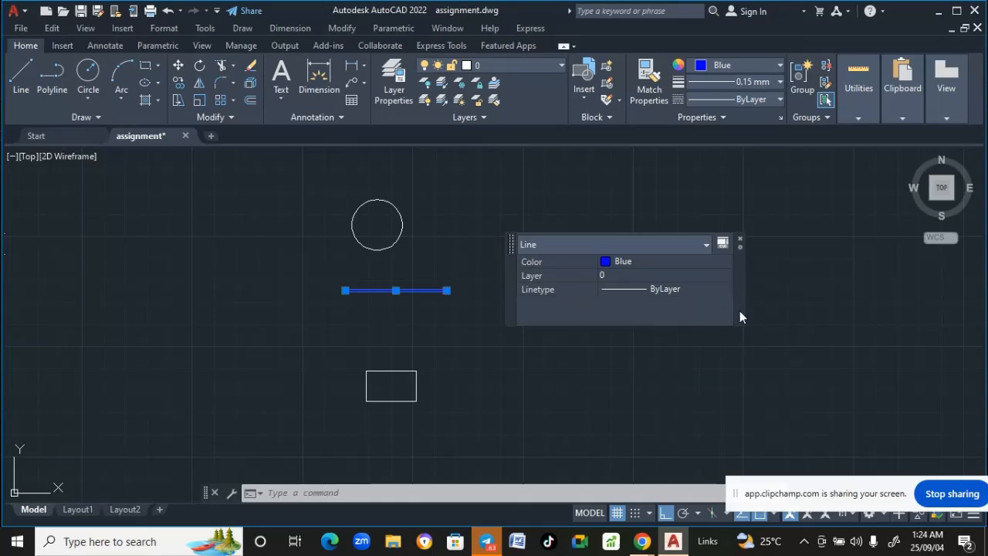
Try to change the line's length to 573800 with the property calculator
{"action": "left_click", "coordinate": [725, 318]}
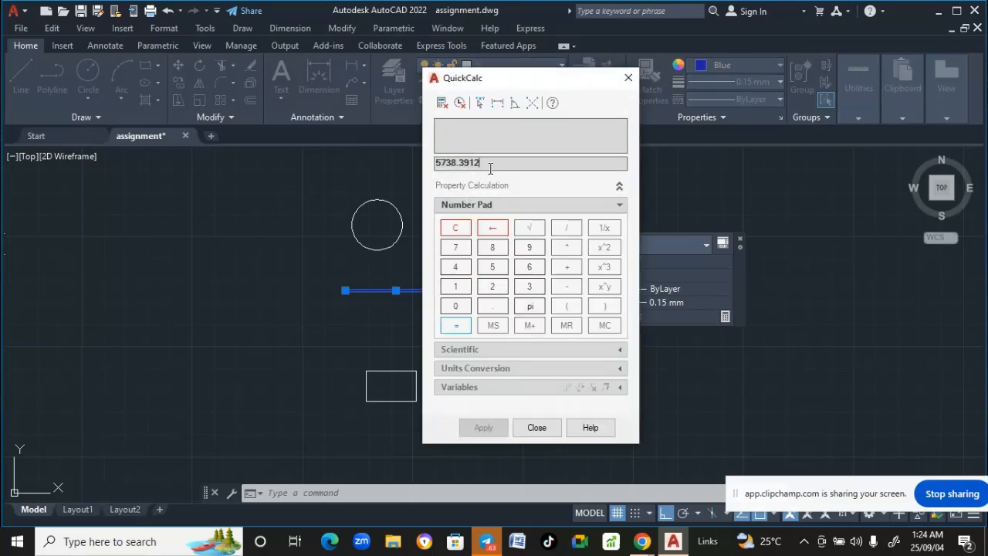
{"action": "key", "text": "BackSpace"}
{"action": "key", "text": "BackSpace"}
{"action": "key", "text": "BackSpace"}
{"action": "key", "text": "BackSpace"}
{"action": "key", "text": "BackSpace"}
{"action": "type", "text": "00"}
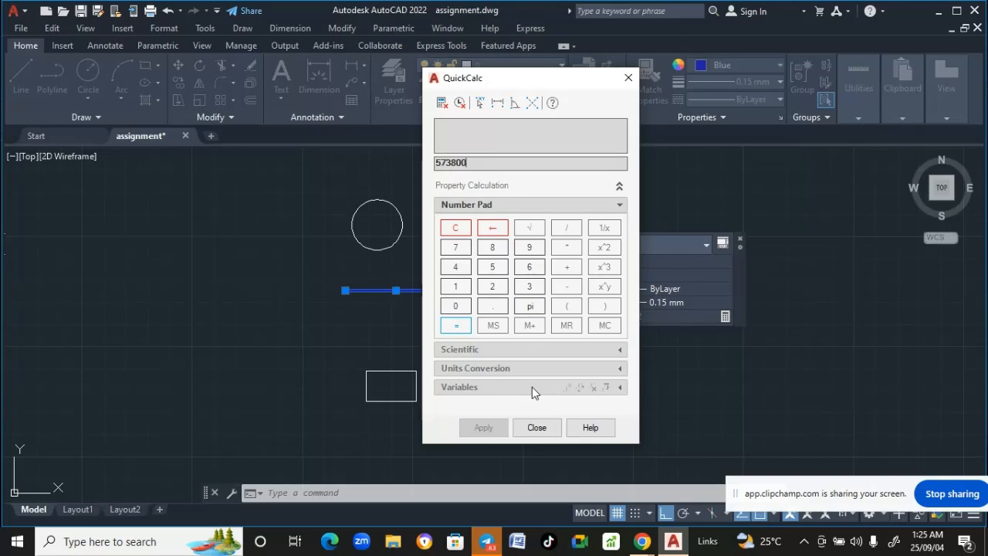
{"action": "left_click", "coordinate": [533, 427]}
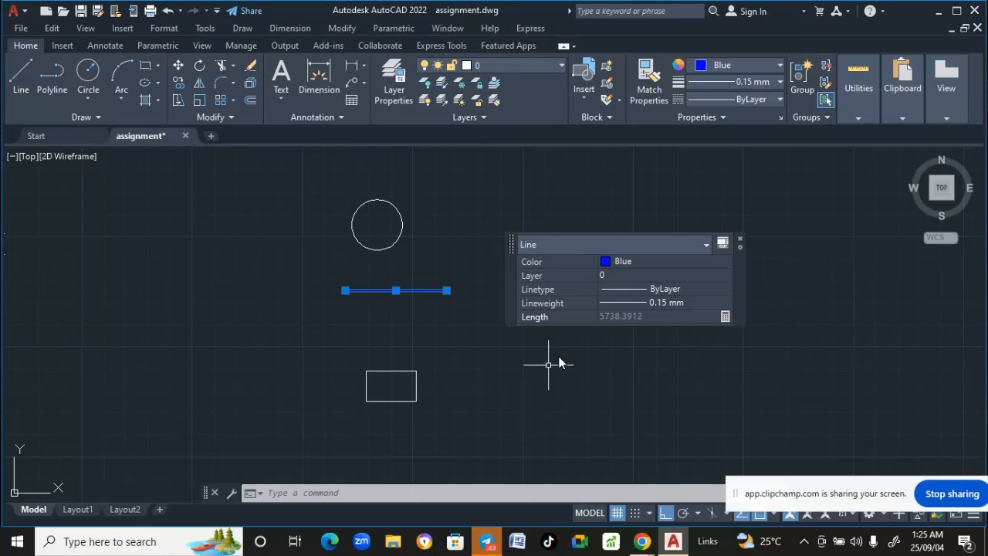
Review which line properties are enabled for quick display in the user interface customization
{"action": "left_click", "coordinate": [723, 244]}
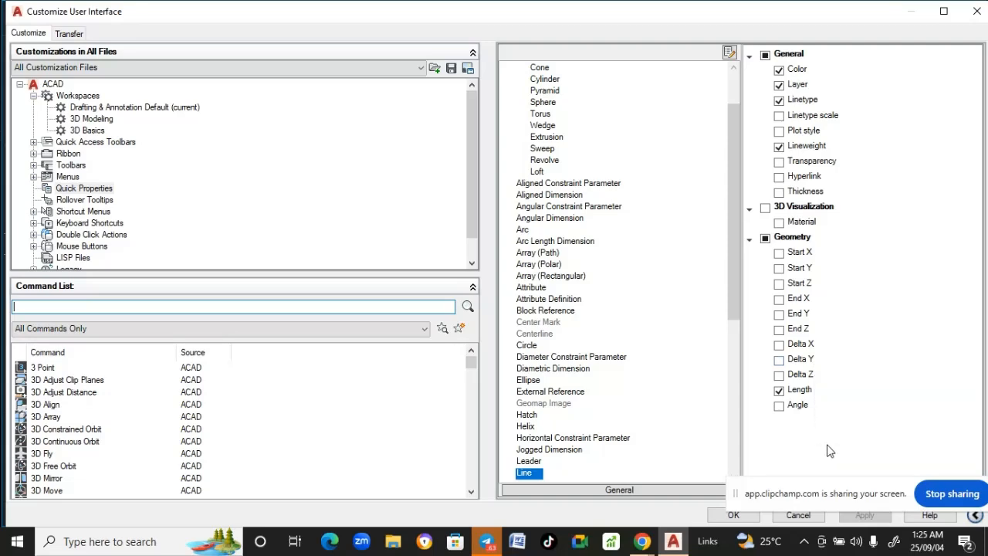
{"action": "left_click", "coordinate": [734, 516]}
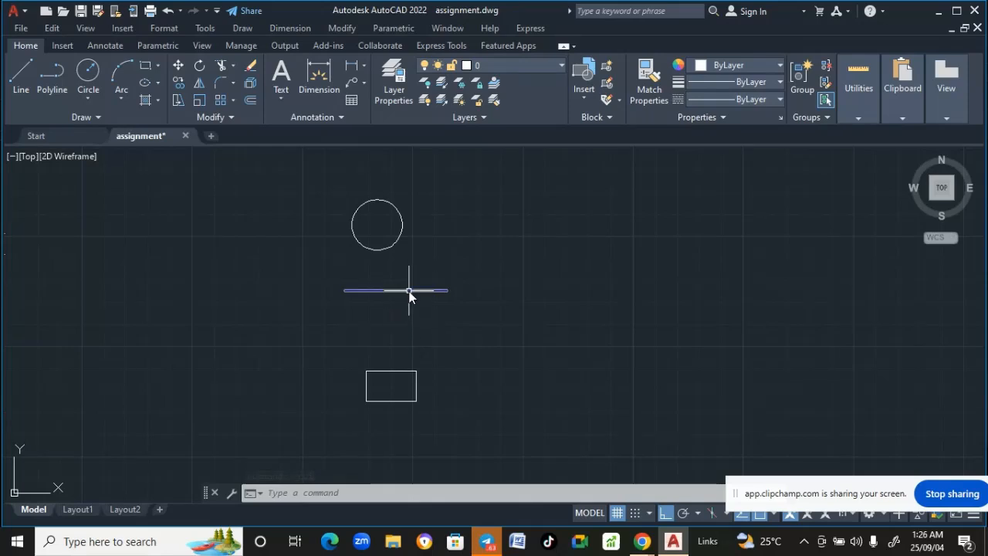
{"action": "mouse_move", "coordinate": [409, 292]}
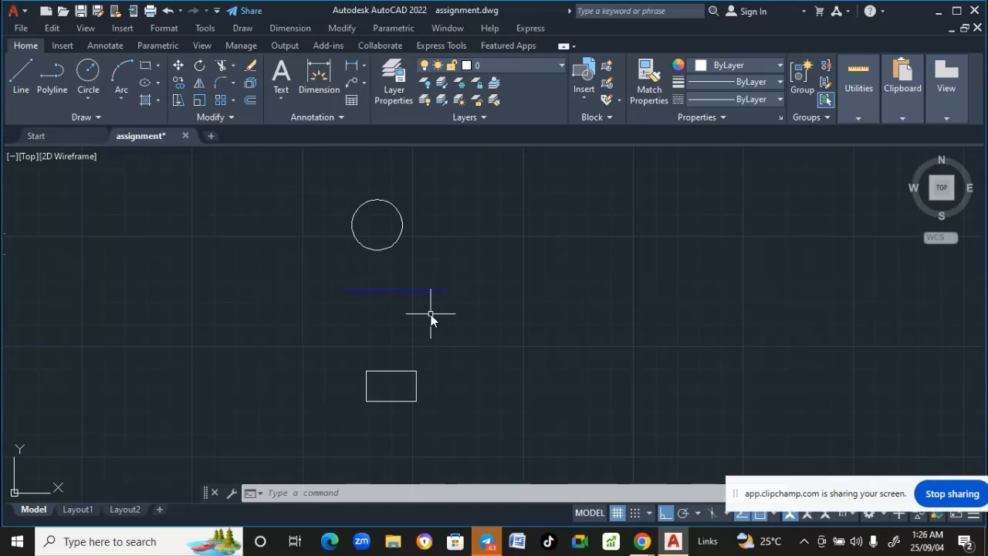
Move the circle's quick properties beside the shapes and set the circle's color to Red
{"action": "left_click", "coordinate": [381, 250]}
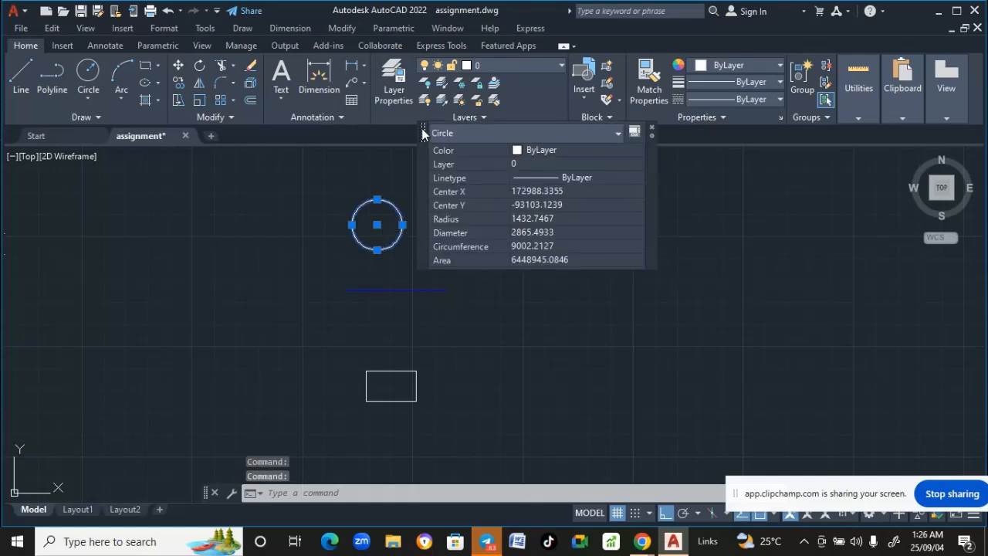
{"action": "left_click_drag", "start_coordinate": [422, 131], "coordinate": [489, 274]}
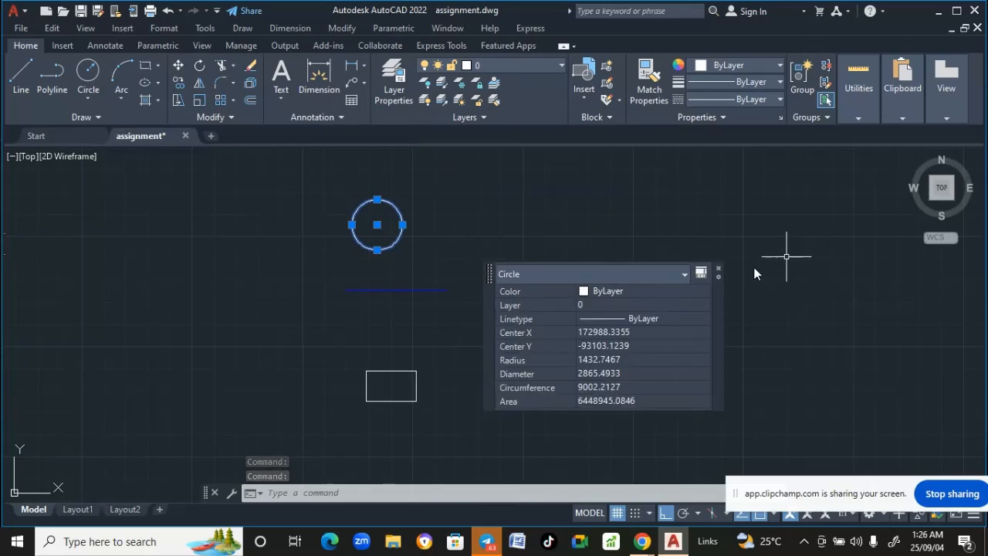
{"action": "left_click", "coordinate": [630, 293]}
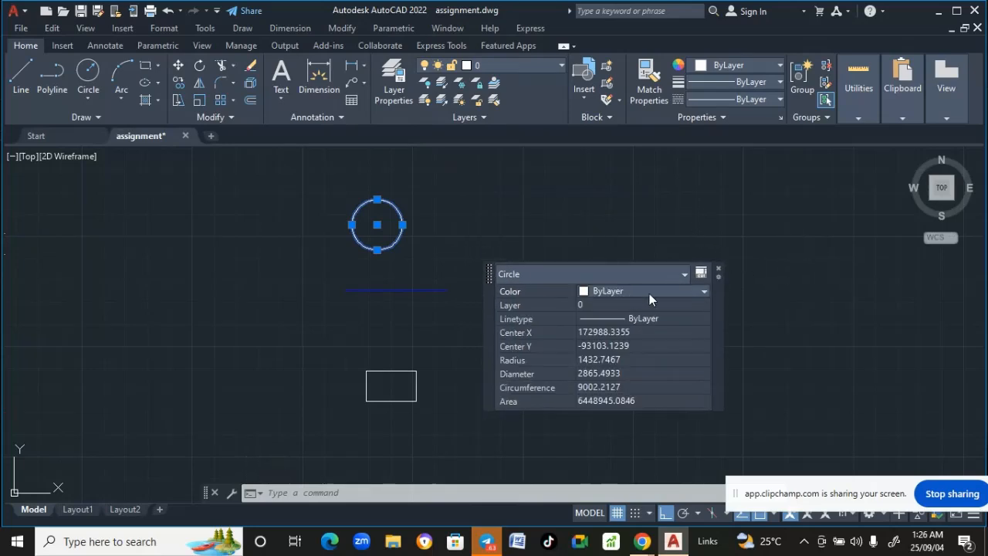
{"action": "left_click", "coordinate": [707, 291]}
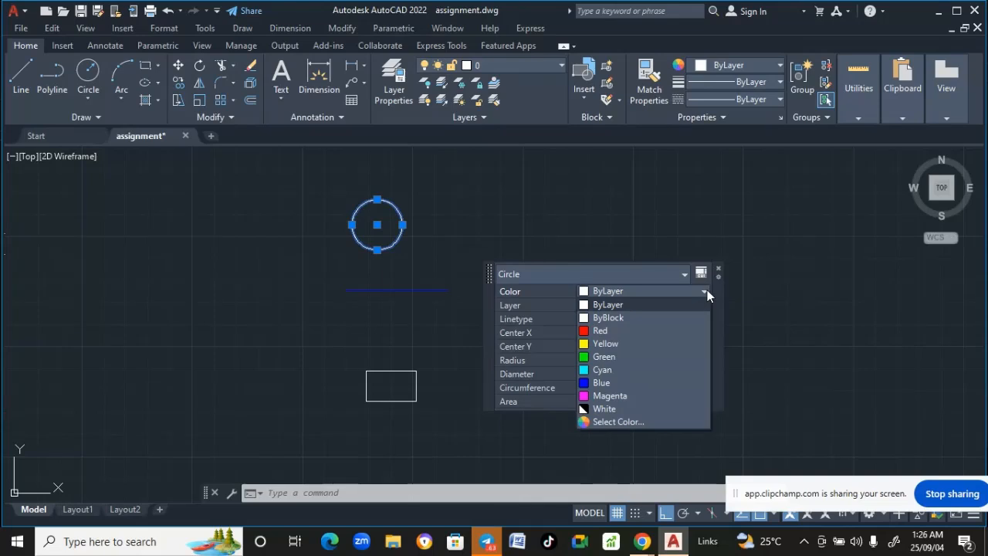
{"action": "left_click", "coordinate": [600, 331]}
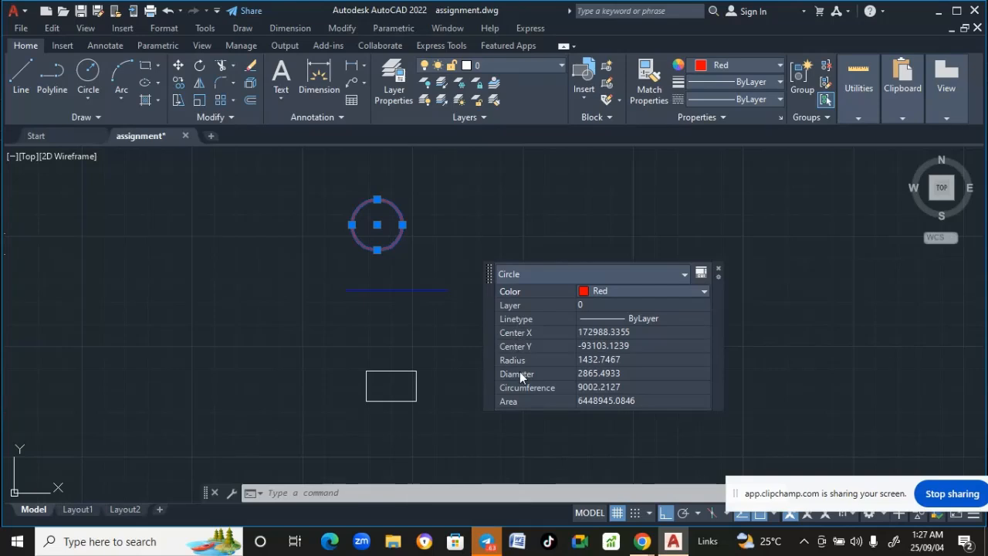
Set the red circle's diameter to 28650
{"action": "left_click", "coordinate": [608, 370]}
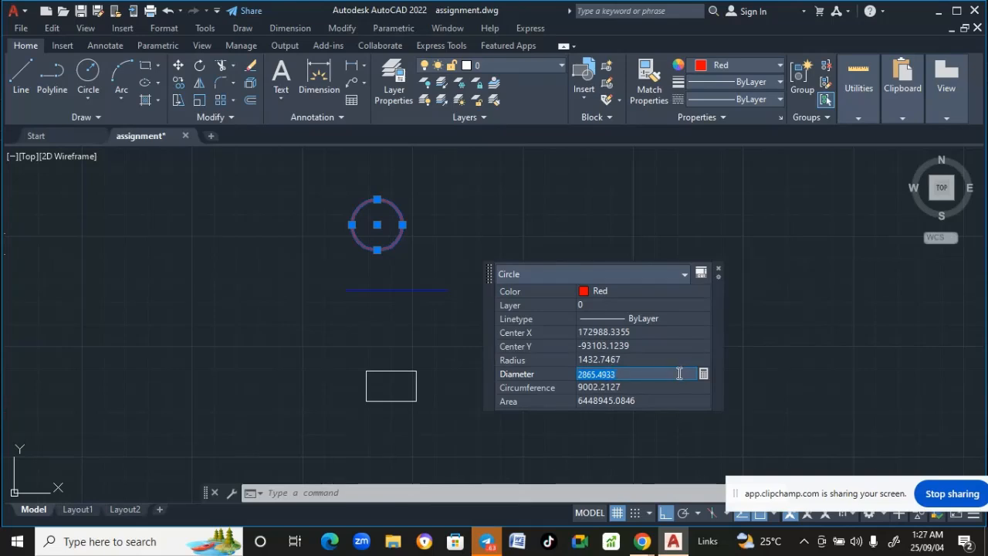
{"action": "left_click", "coordinate": [628, 376]}
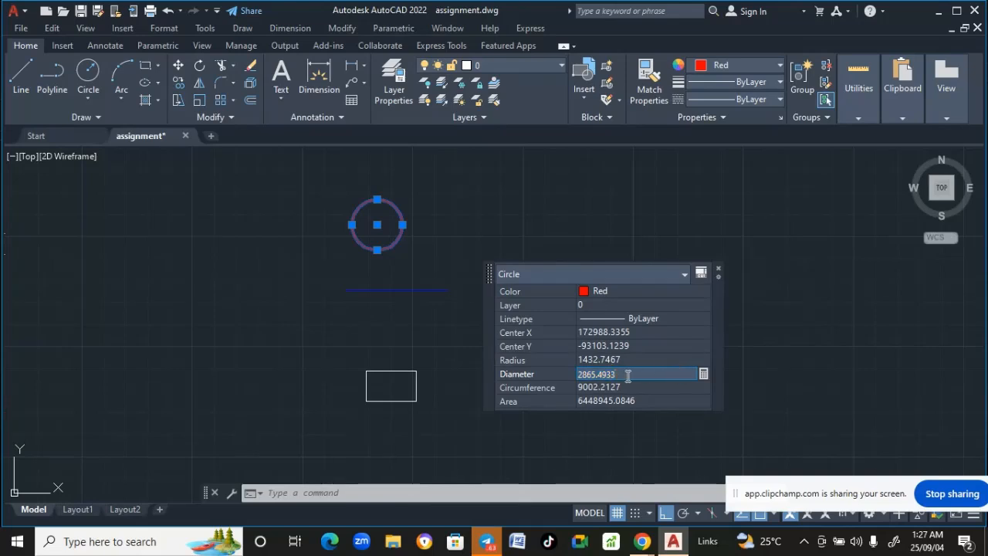
{"action": "key", "text": "BackSpace"}
{"action": "key", "text": "BackSpace"}
{"action": "key", "text": "BackSpace"}
{"action": "key", "text": "BackSpace"}
{"action": "key", "text": "BackSpace"}
{"action": "key", "text": "Return"}
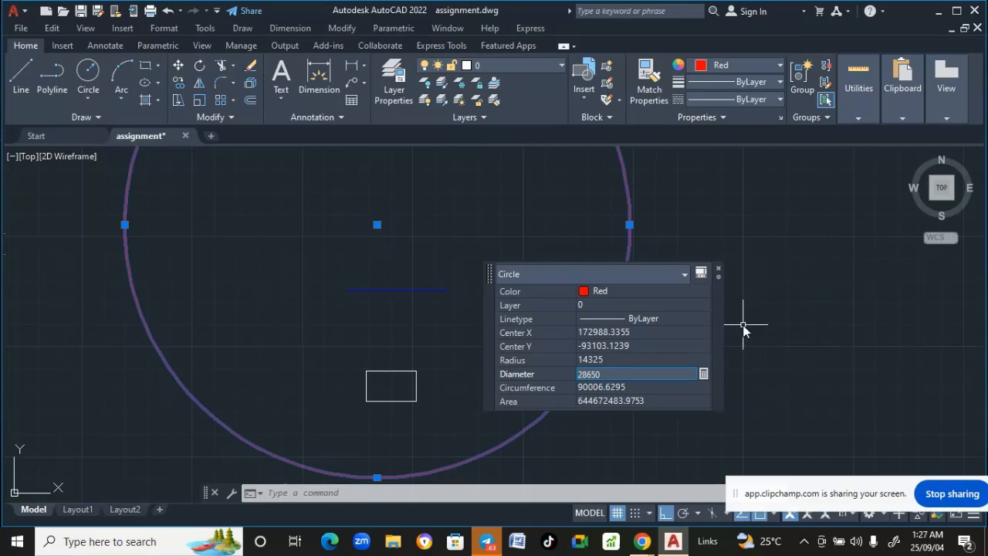
{"action": "left_click", "coordinate": [745, 320]}
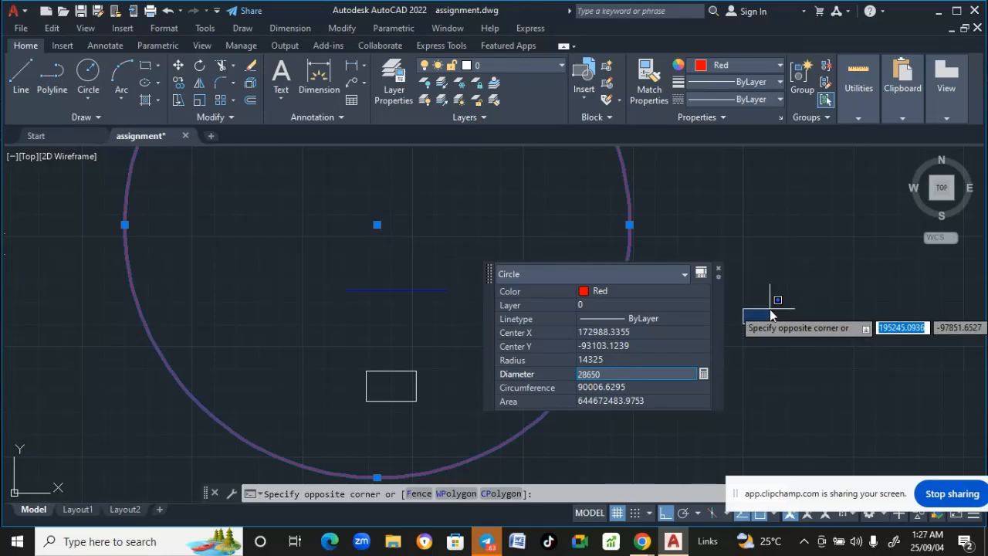
{"action": "left_click", "coordinate": [768, 311]}
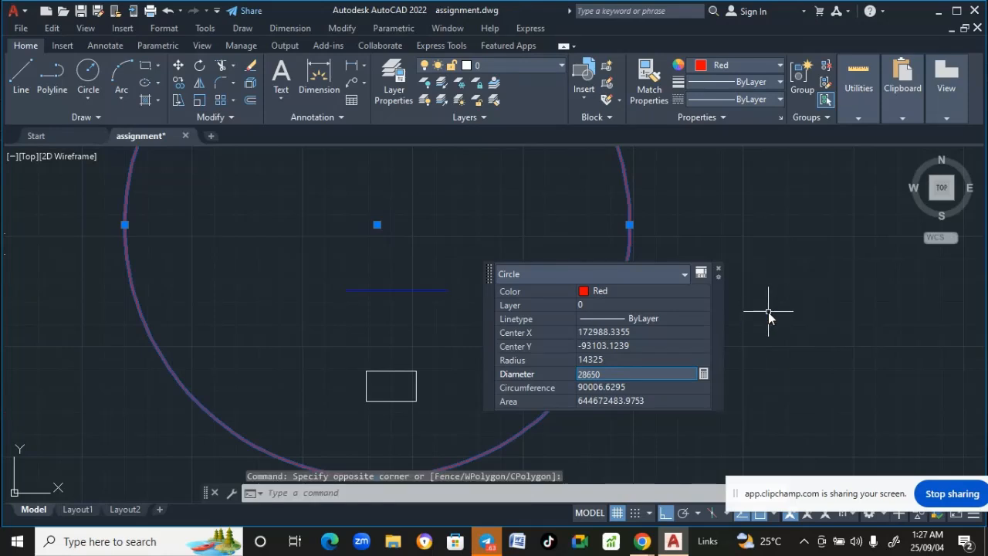
Close the circle's quick properties and deselect the red circle
{"action": "left_click", "coordinate": [718, 269]}
{"action": "scroll", "coordinate": [789, 368], "scroll_direction": "down", "scroll_amount": 3}
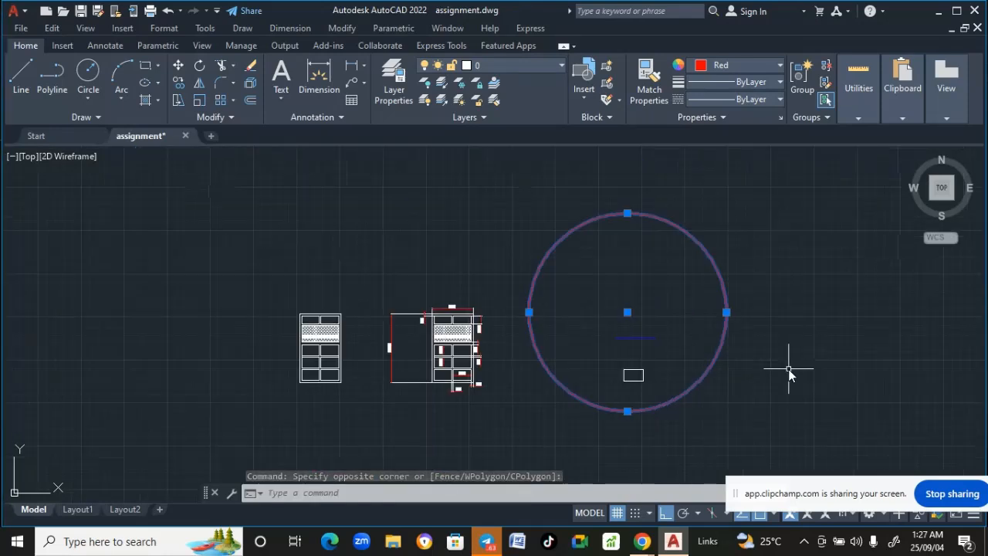
{"action": "key", "text": "Escape"}
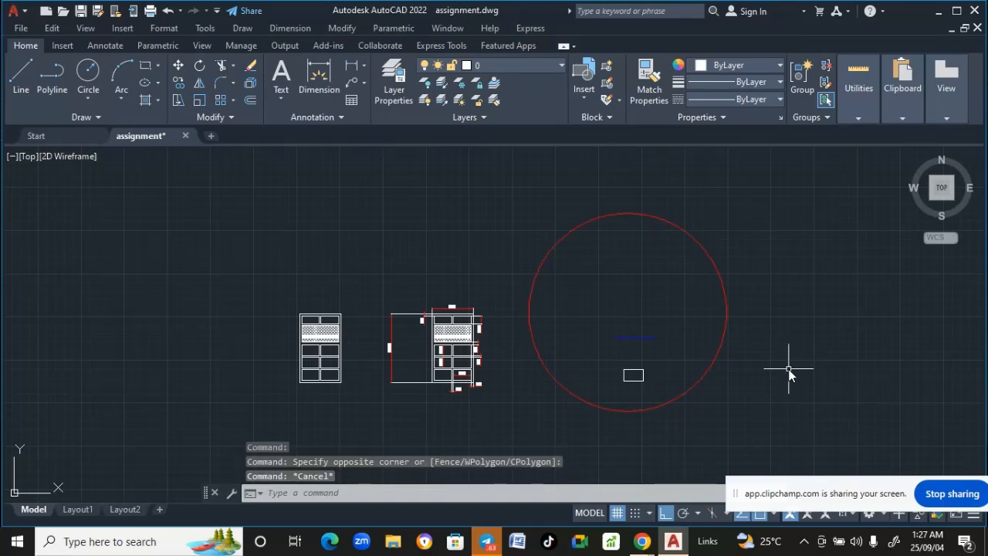
Enlarge the rectangle below the blue line by stretching its right side outward and its upper side upward by about 1200
{"action": "scroll", "coordinate": [767, 363], "scroll_direction": "down", "scroll_amount": 2}
{"action": "middle_click_drag", "start_coordinate": [767, 363], "coordinate": [661, 361]}
{"action": "scroll", "coordinate": [661, 361], "scroll_direction": "up", "scroll_amount": 5}
{"action": "scroll", "coordinate": [661, 360], "scroll_direction": "down", "scroll_amount": 3}
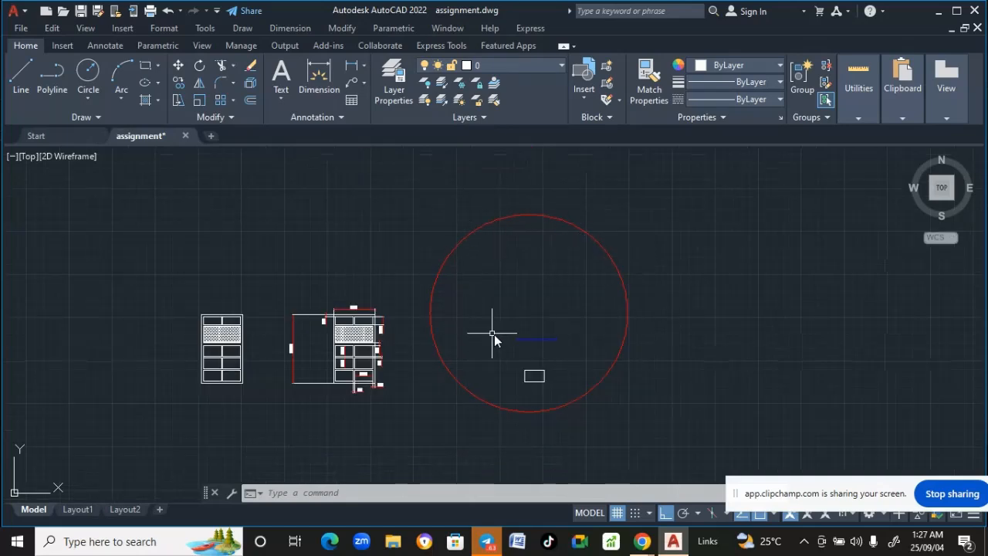
{"action": "mouse_move", "coordinate": [582, 230]}
{"action": "scroll", "coordinate": [545, 381], "scroll_direction": "up", "scroll_amount": 5}
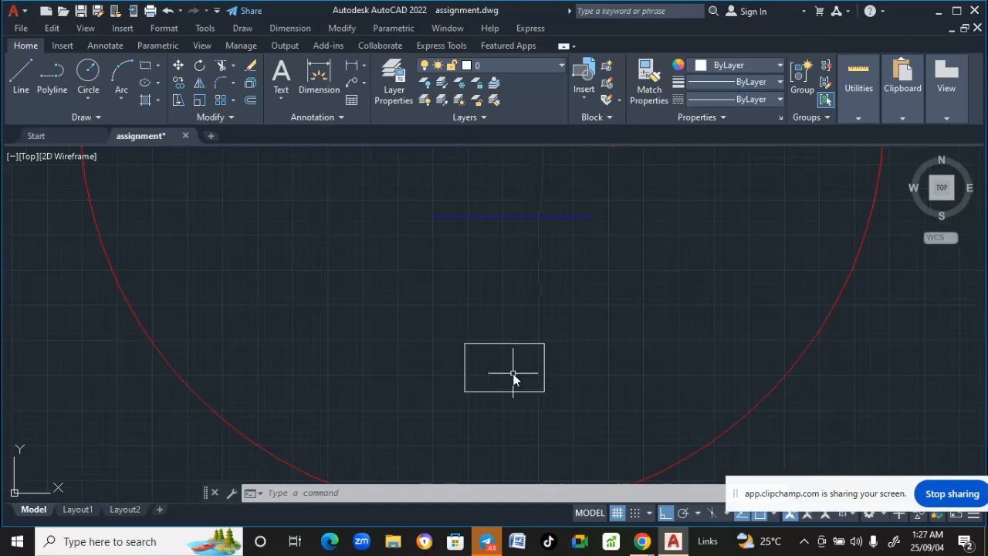
{"action": "left_click", "coordinate": [465, 368]}
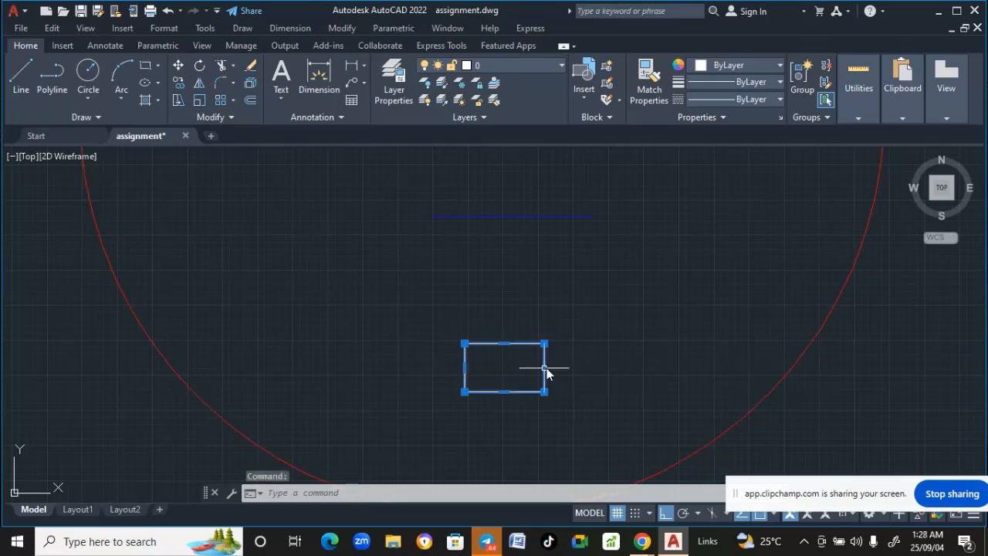
{"action": "mouse_move", "coordinate": [545, 369]}
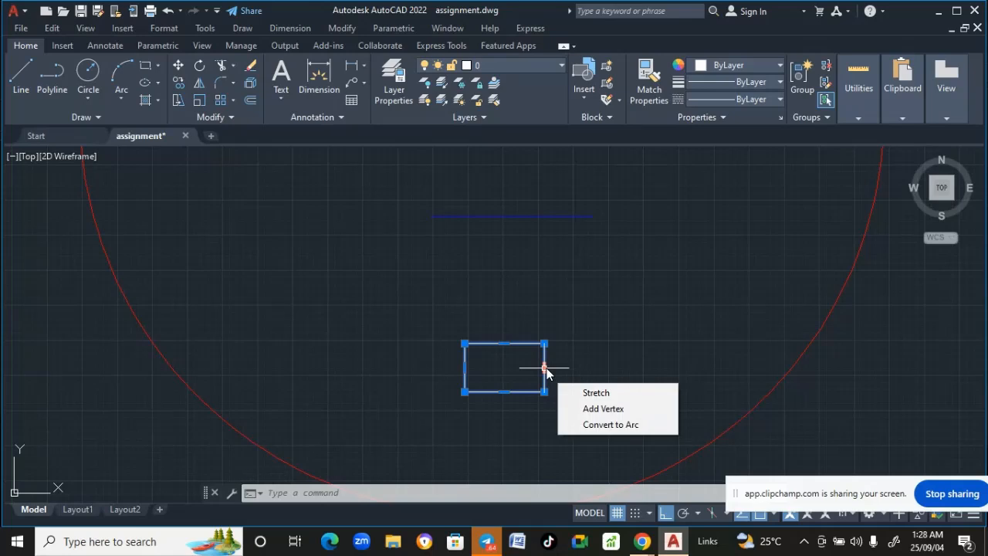
{"action": "left_click", "coordinate": [545, 368]}
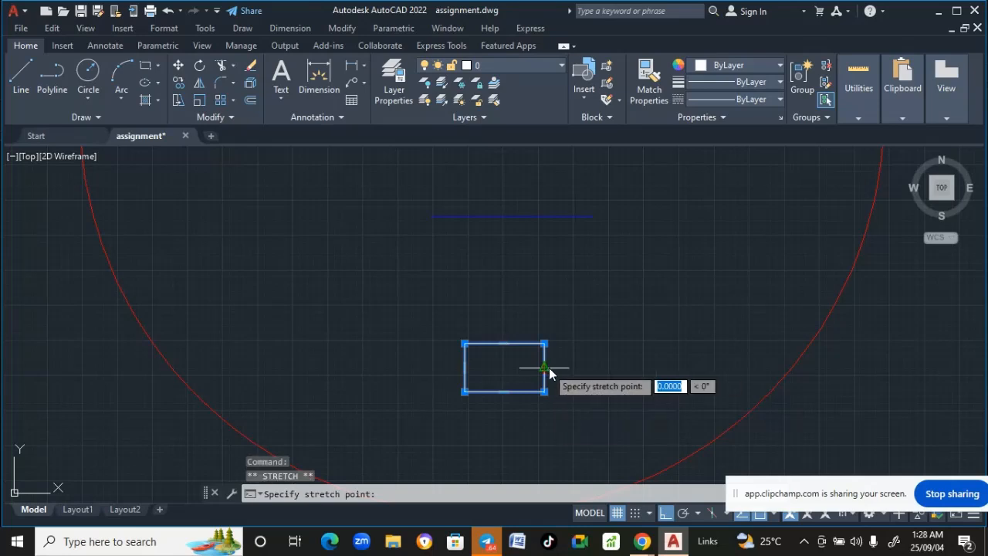
{"action": "left_click", "coordinate": [611, 366]}
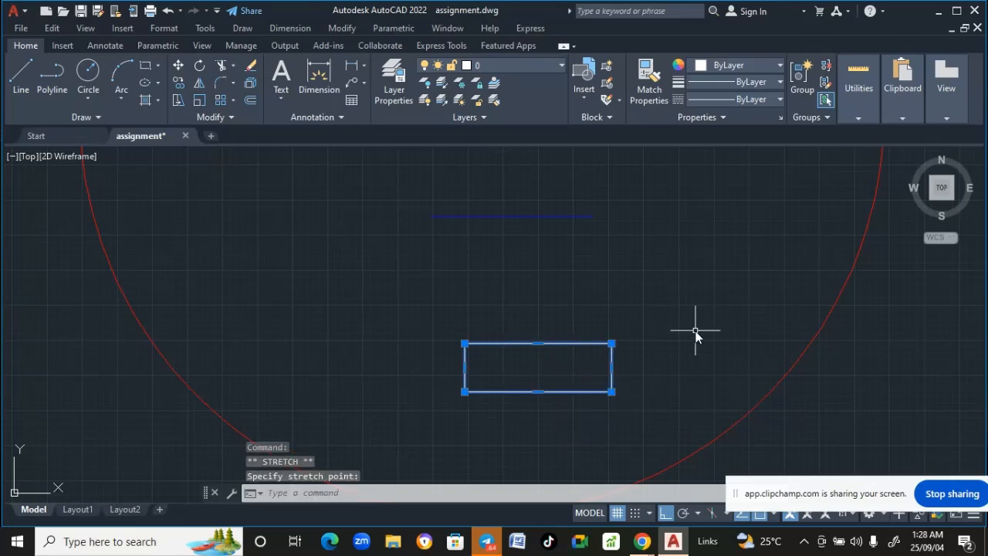
{"action": "left_click", "coordinate": [538, 343]}
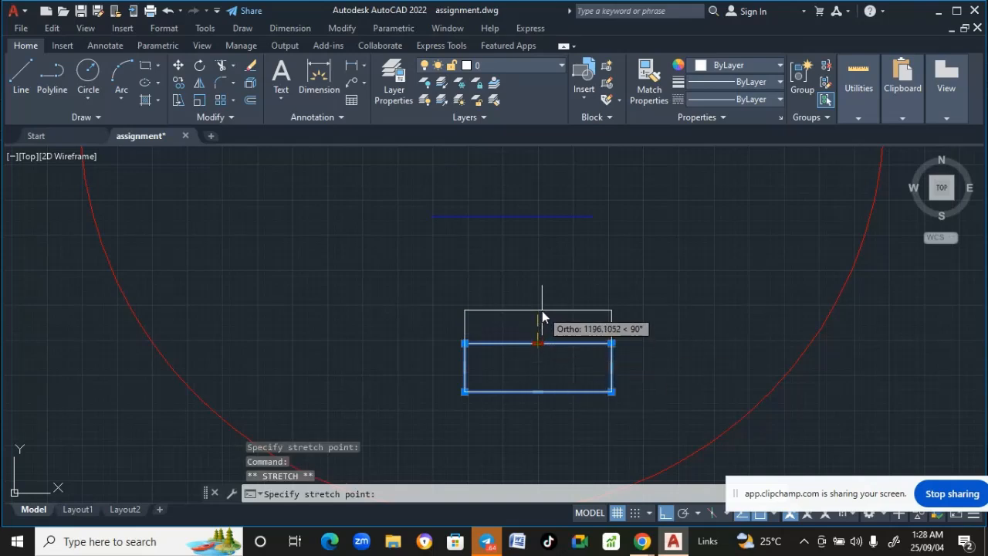
{"action": "left_click", "coordinate": [542, 310]}
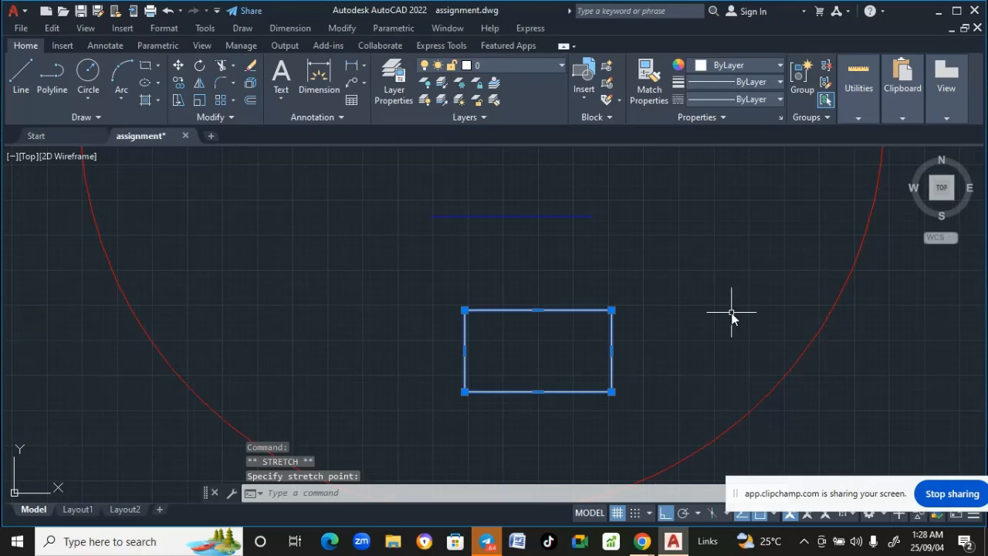
{"action": "key", "text": "Escape"}
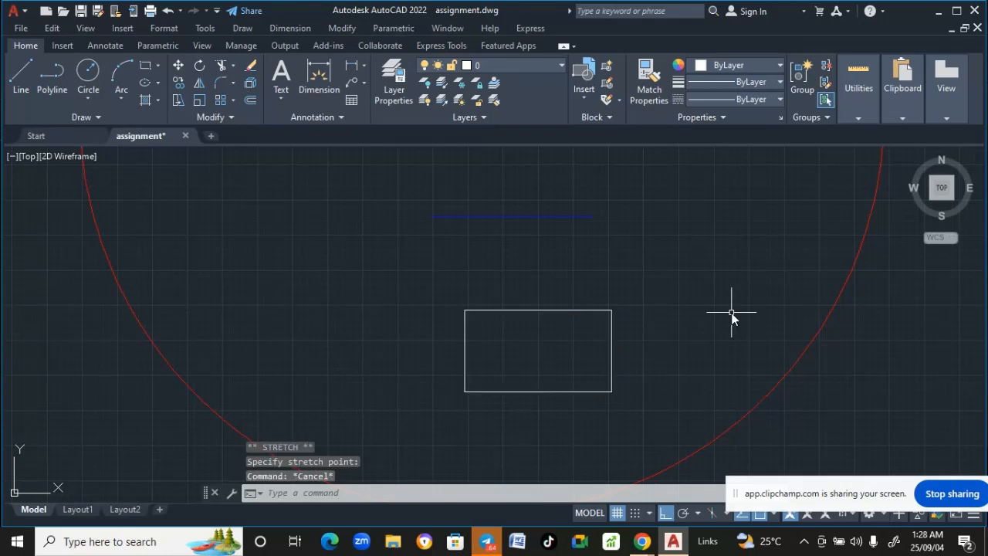
Convert the rectangle's right side into a roughly semicircular arc bulging outward
{"action": "double_click", "coordinate": [612, 344]}
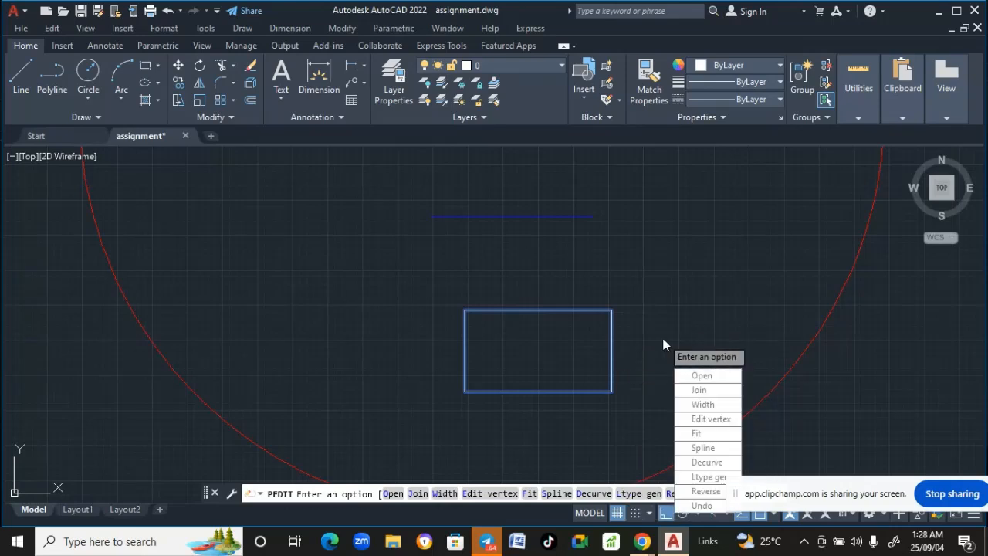
{"action": "key", "text": "Escape"}
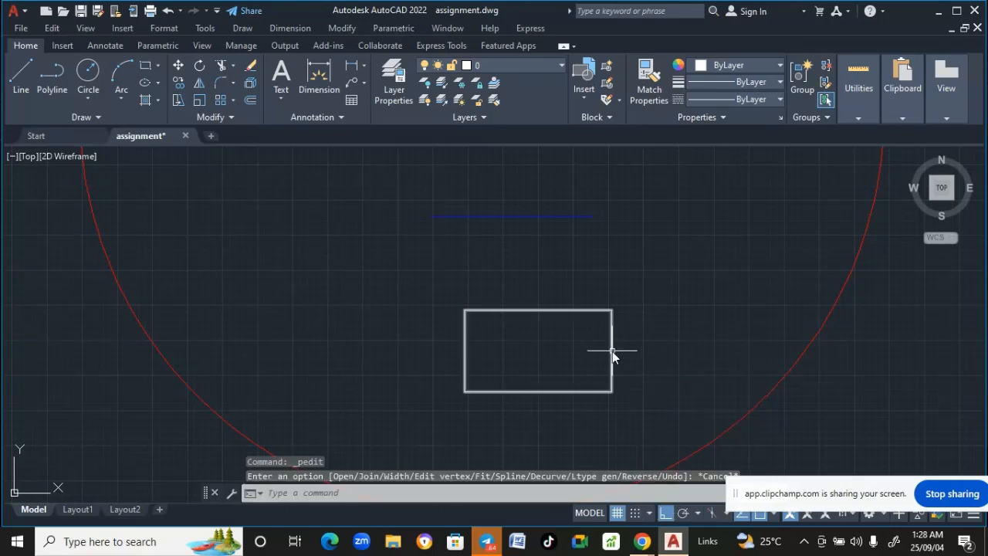
{"action": "left_click", "coordinate": [612, 351]}
{"action": "right_click", "coordinate": [613, 353]}
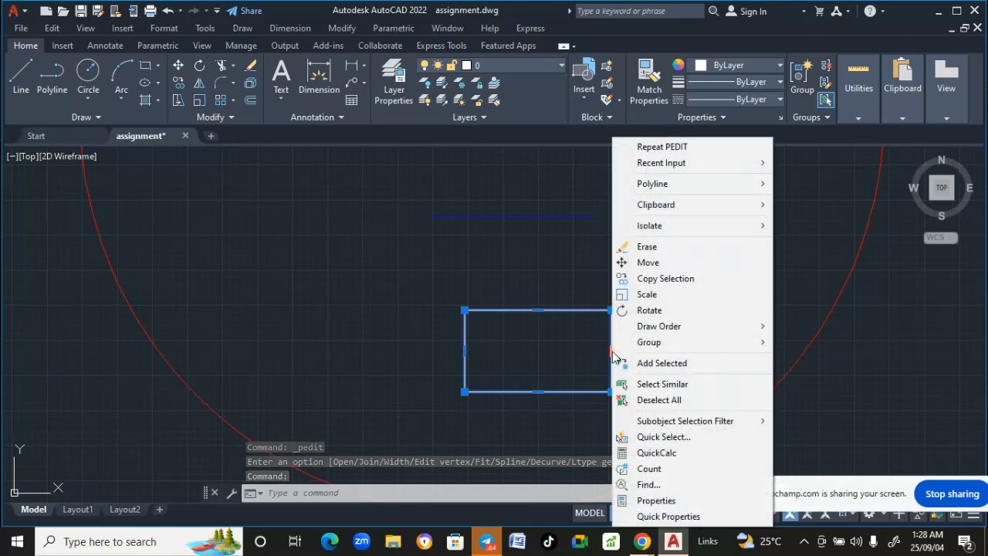
{"action": "left_click", "coordinate": [612, 355]}
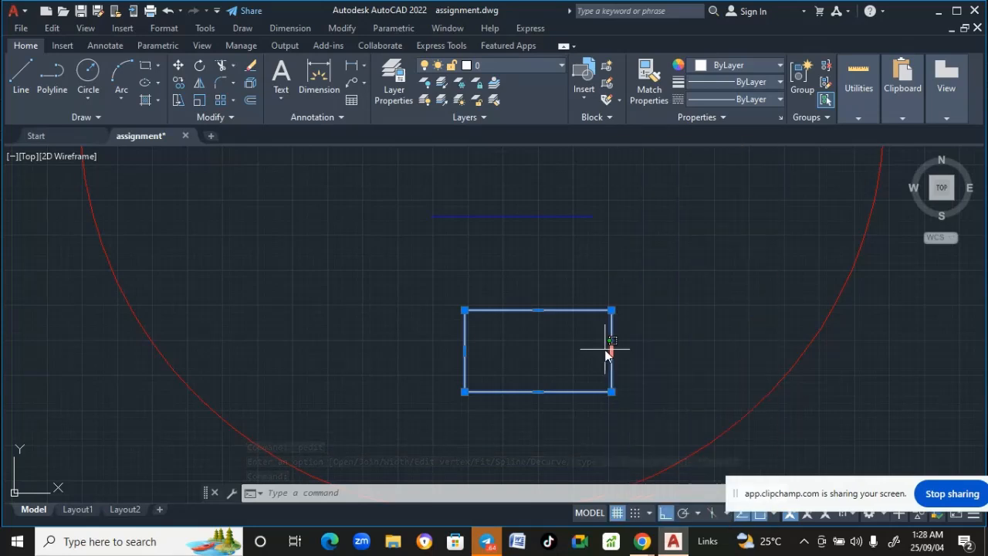
{"action": "left_click", "coordinate": [610, 356]}
{"action": "mouse_move", "coordinate": [610, 356]}
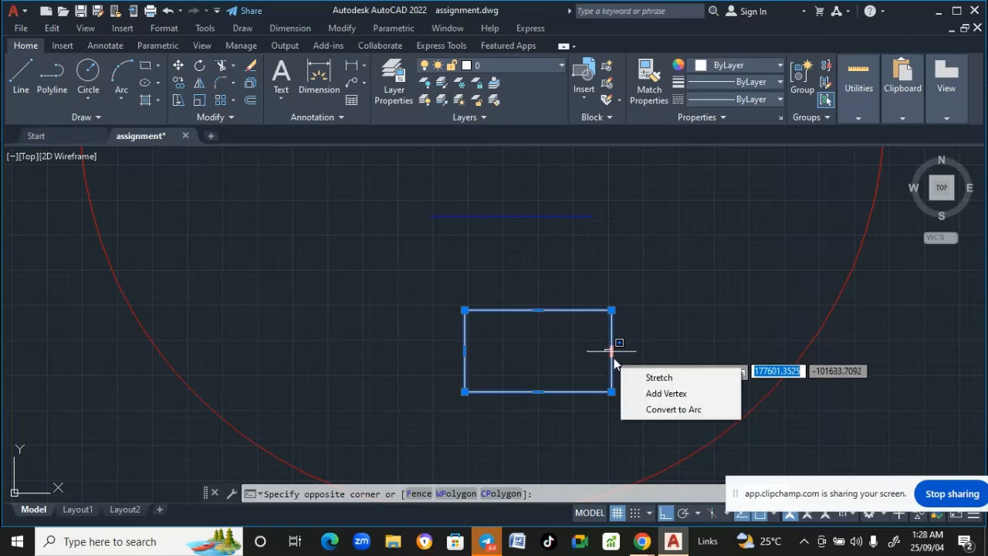
{"action": "left_click", "coordinate": [670, 409]}
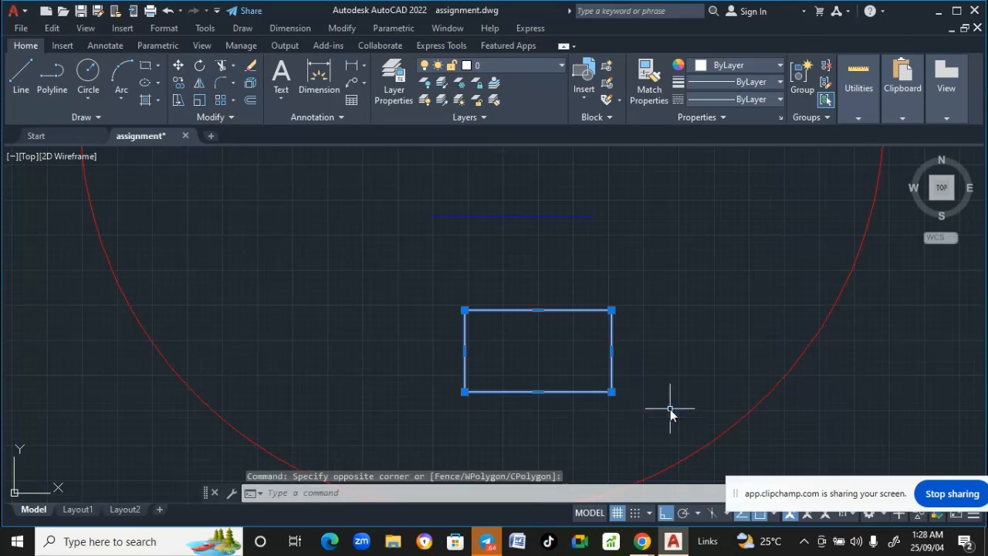
{"action": "left_click", "coordinate": [612, 351]}
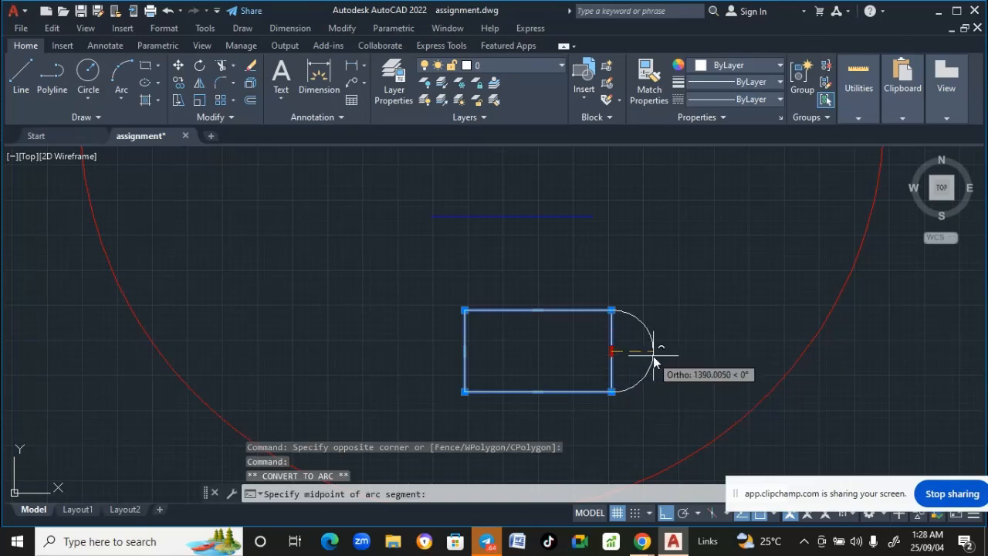
{"action": "left_click", "coordinate": [655, 357]}
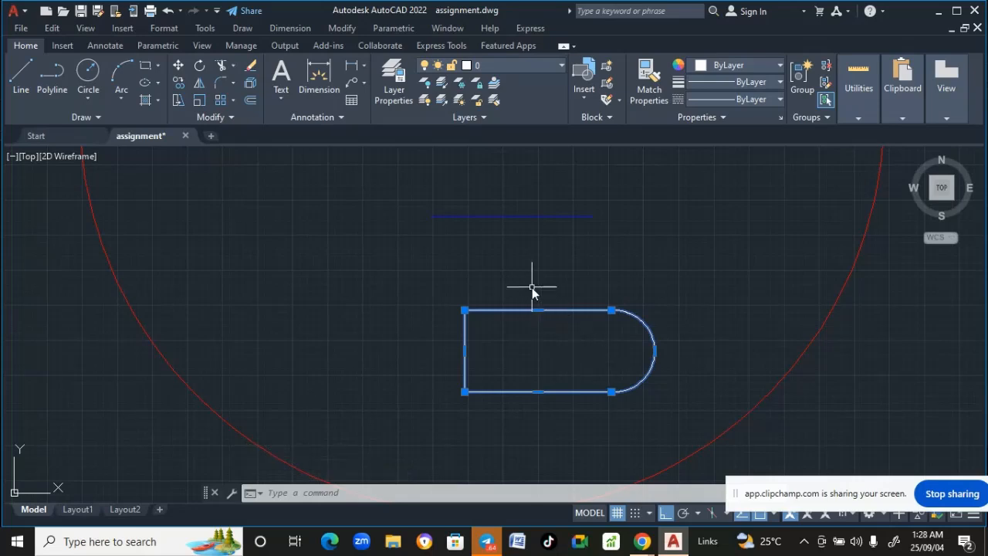
Set the color of the round-ended rectangle to Green and deselect it
{"action": "left_click", "coordinate": [779, 81]}
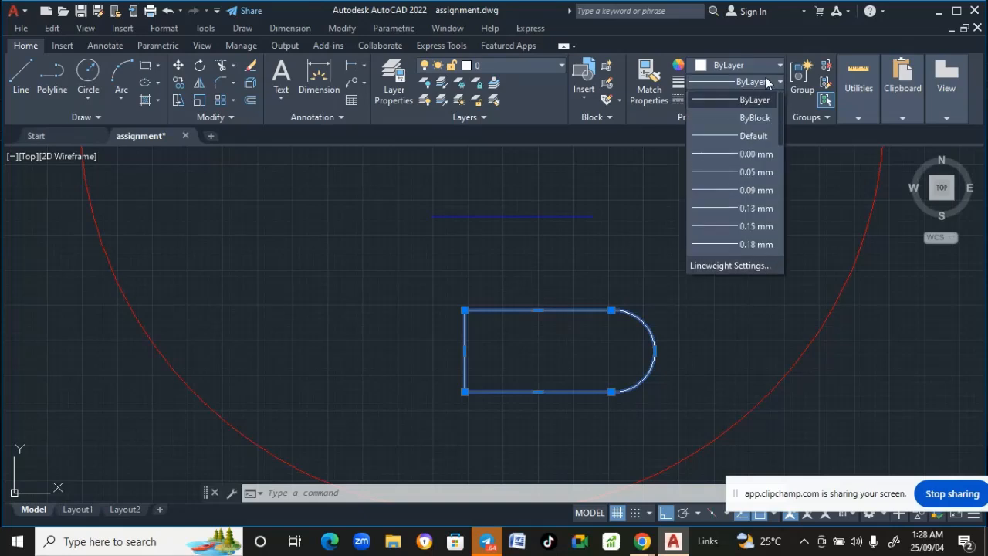
{"action": "left_click", "coordinate": [778, 68]}
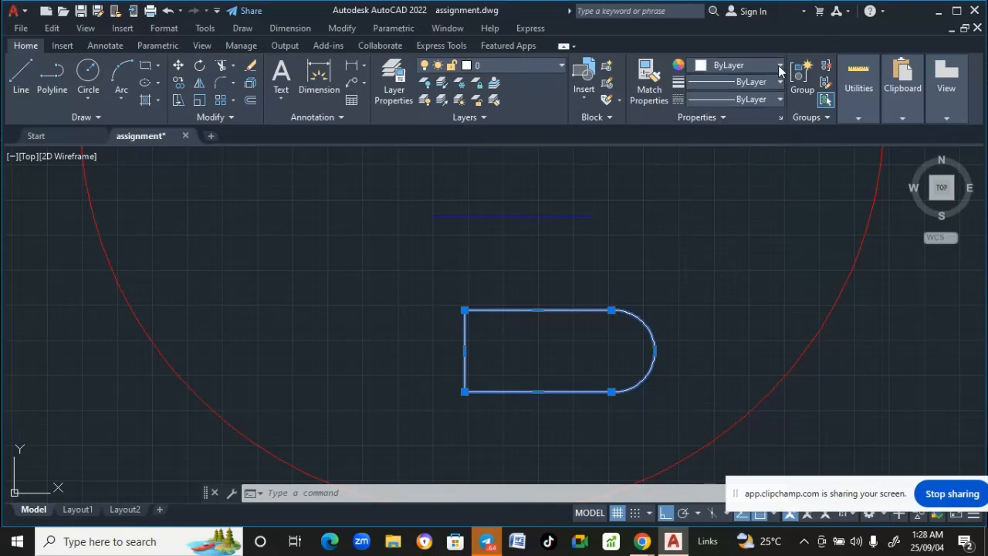
{"action": "left_click", "coordinate": [778, 65]}
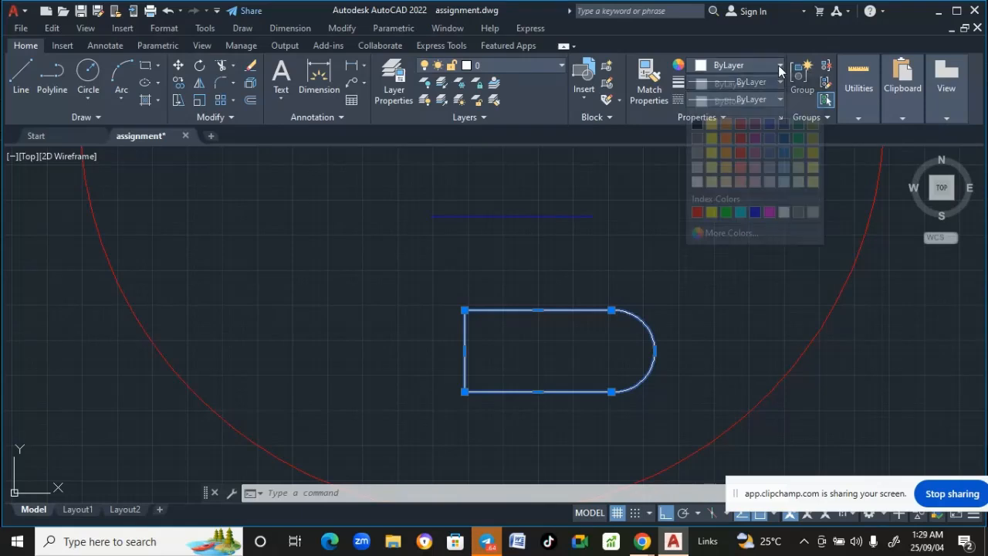
{"action": "left_click", "coordinate": [725, 212]}
{"action": "left_click", "coordinate": [726, 211]}
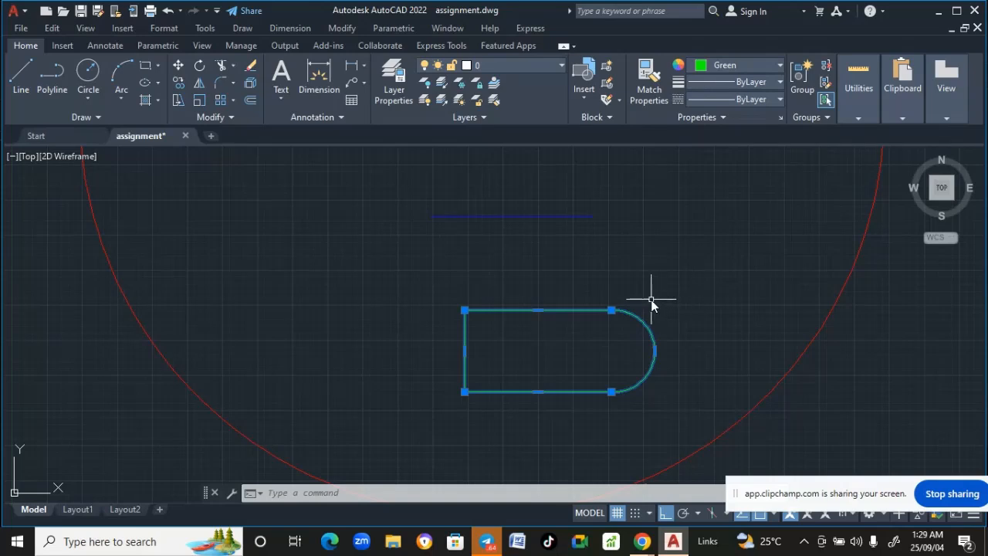
{"action": "left_click", "coordinate": [505, 346]}
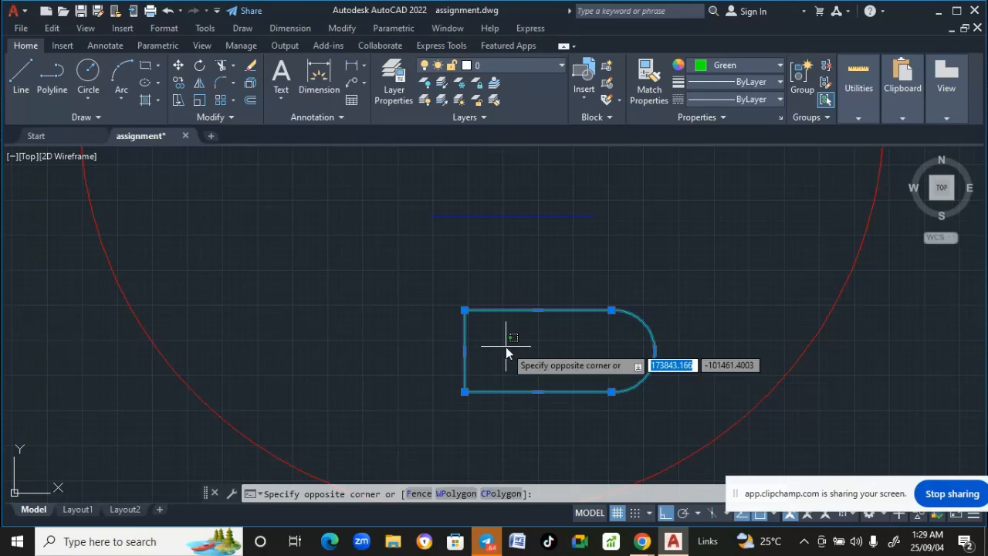
{"action": "left_click", "coordinate": [506, 347]}
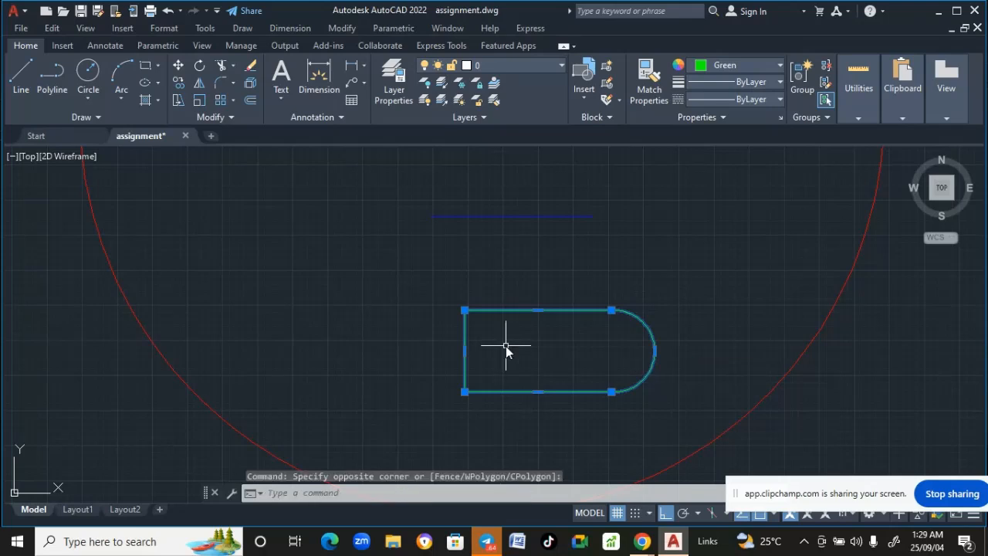
{"action": "key", "text": "Escape"}
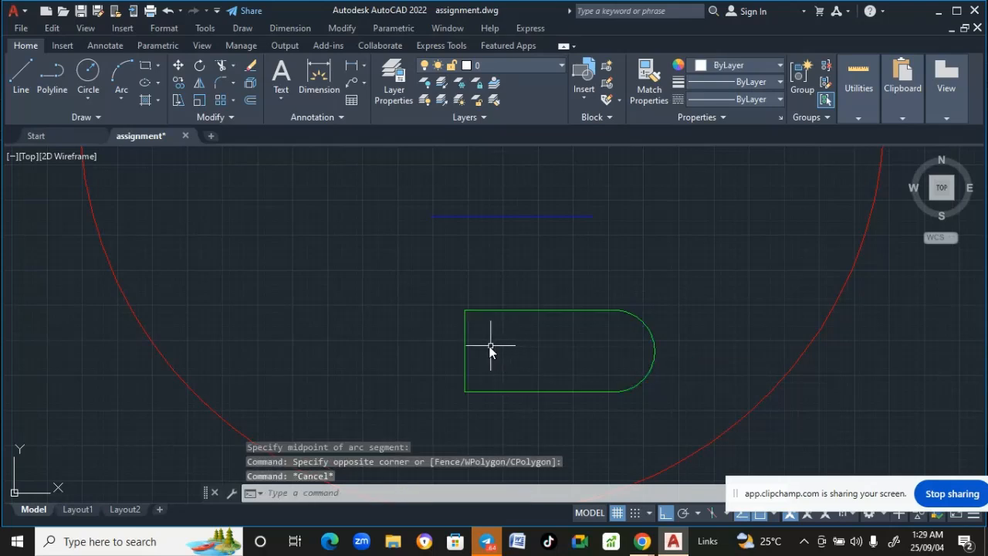
Stretch the green shape's upper-left corner upward and its lower-left corner downward so both long sides slant
{"action": "left_click", "coordinate": [466, 347]}
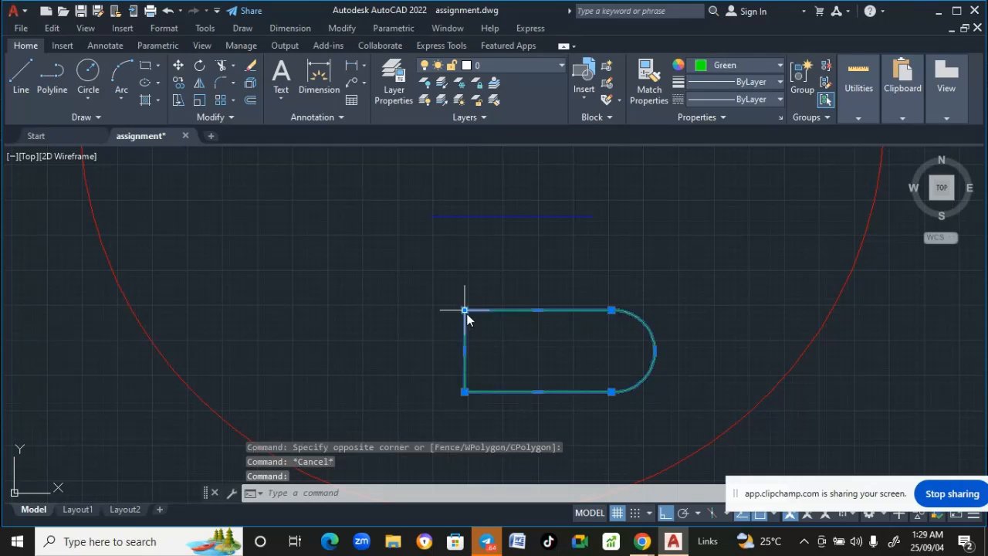
{"action": "left_click", "coordinate": [464, 310]}
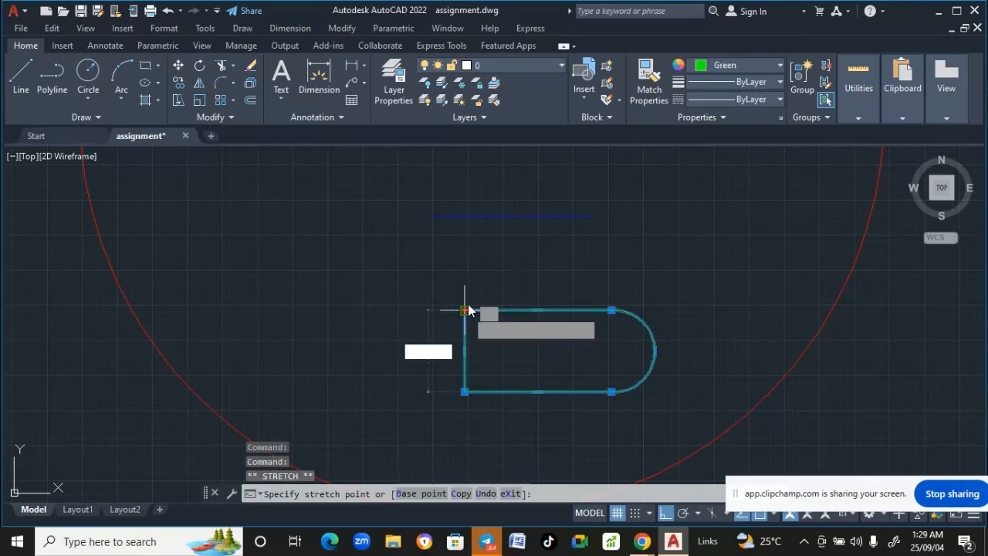
{"action": "left_click", "coordinate": [478, 252]}
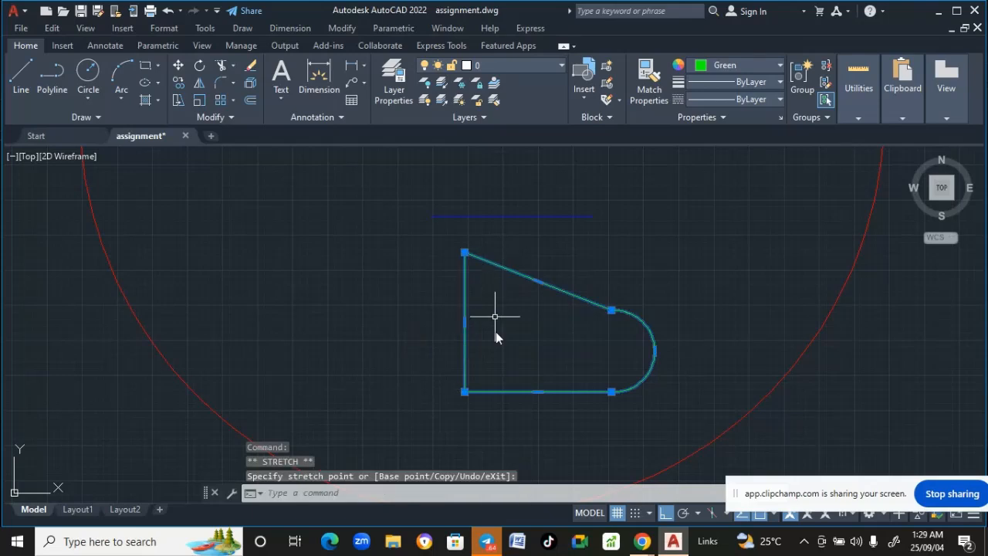
{"action": "left_click", "coordinate": [464, 392]}
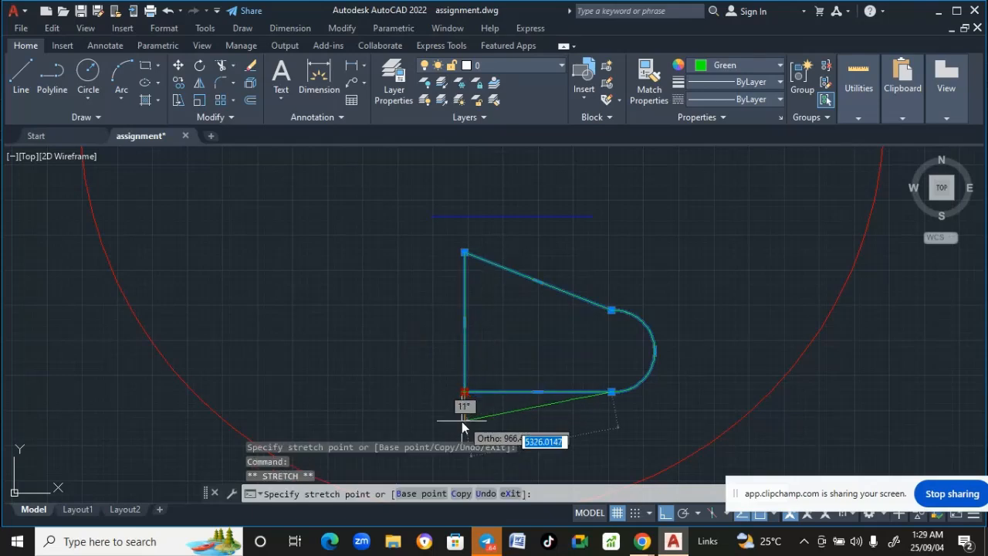
{"action": "left_click", "coordinate": [462, 422]}
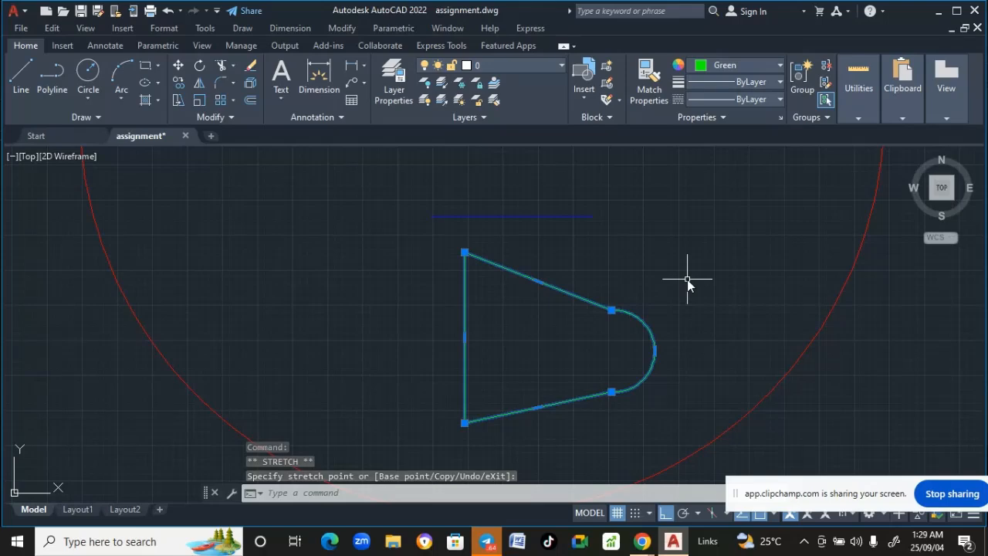
{"action": "key", "text": "Escape"}
Select the green shape inside the red circle
{"action": "scroll", "coordinate": [687, 280], "scroll_direction": "down", "scroll_amount": 3}
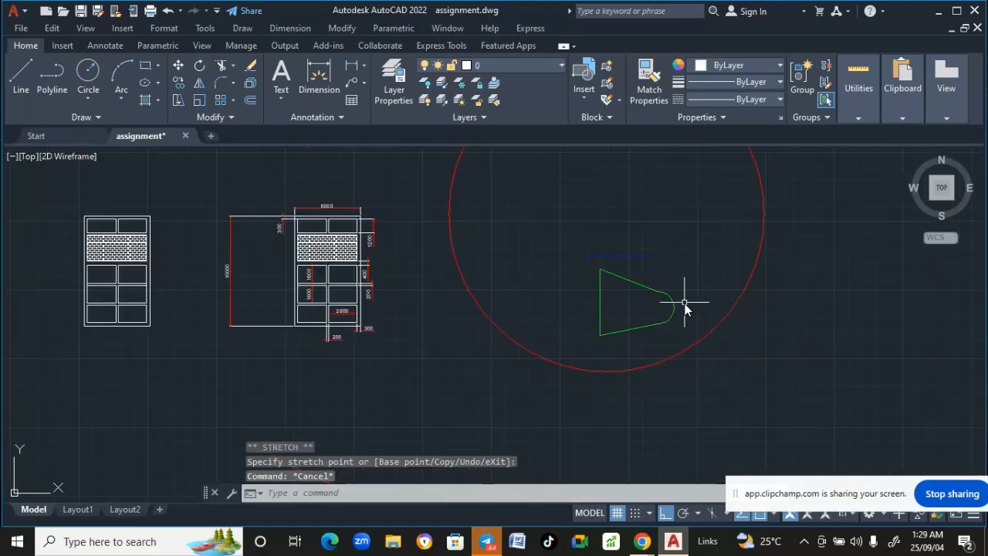
{"action": "scroll", "coordinate": [684, 304], "scroll_direction": "up", "scroll_amount": 6}
{"action": "scroll", "coordinate": [684, 304], "scroll_direction": "down", "scroll_amount": 2}
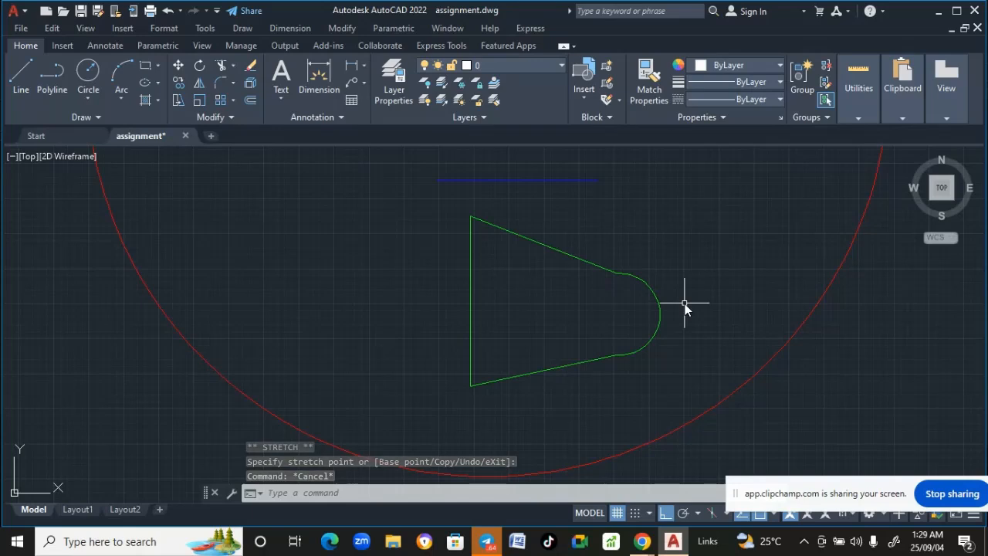
{"action": "left_click", "coordinate": [472, 307]}
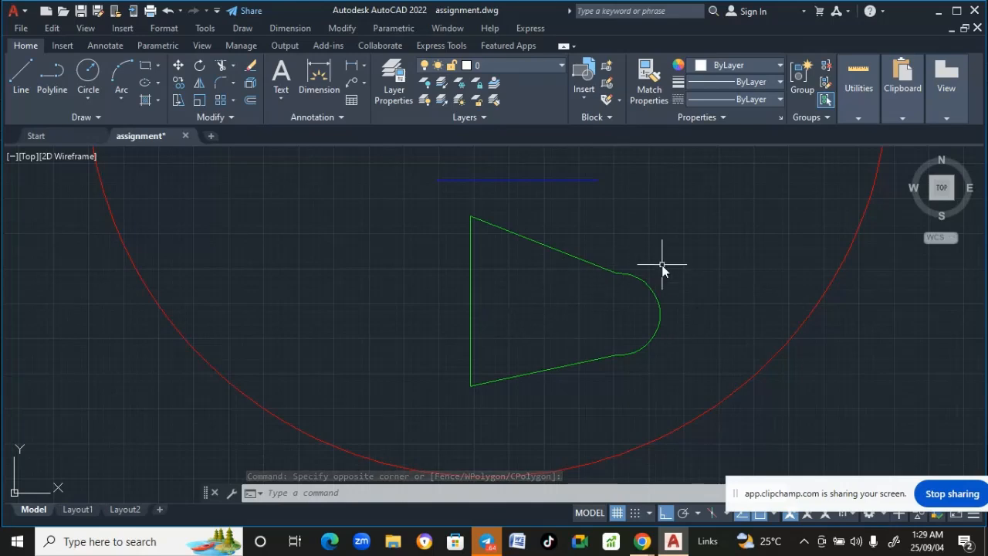
{"action": "left_click", "coordinate": [592, 268]}
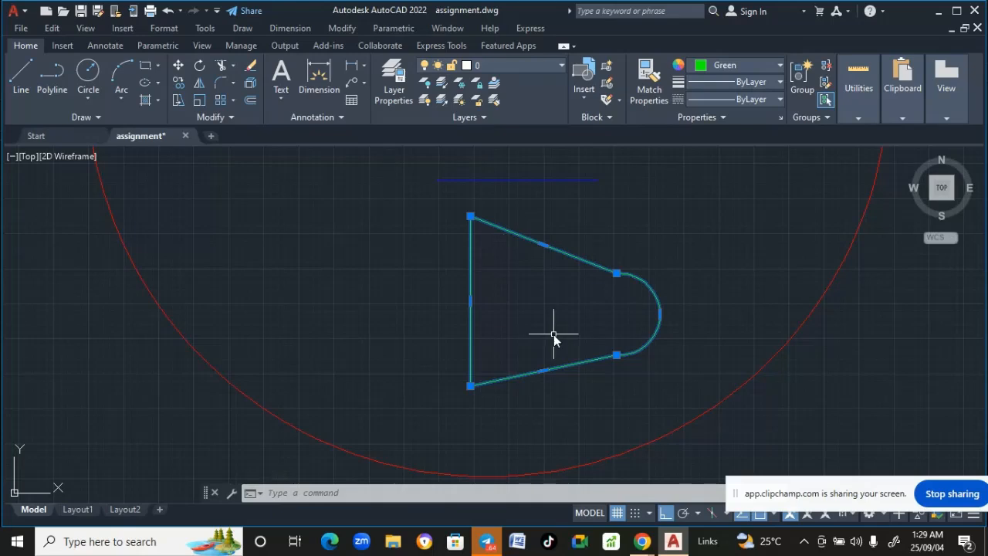
Review the quick properties of the blue line and green shape selected together, as well as those of the line alone
{"action": "scroll", "coordinate": [554, 335], "scroll_direction": "down", "scroll_amount": 5}
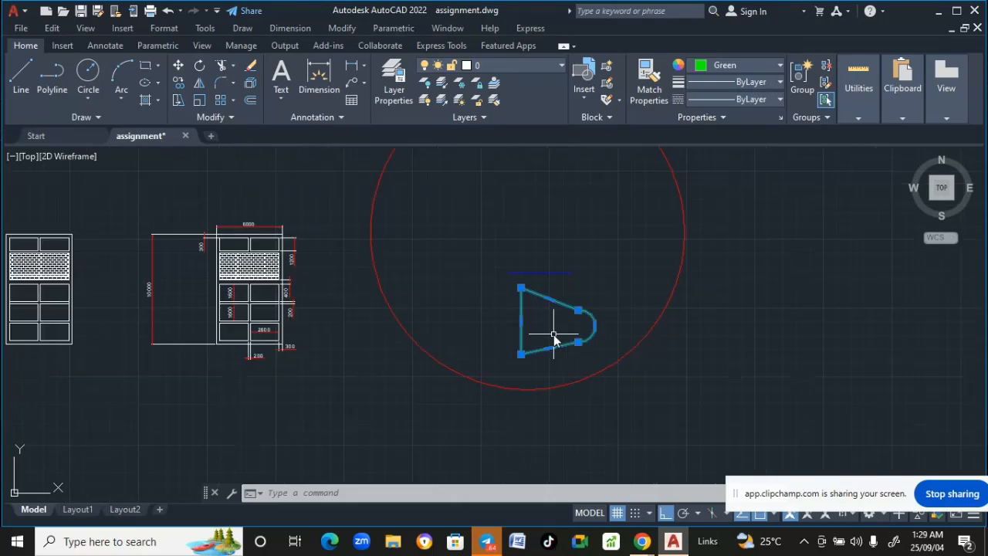
{"action": "middle_click_drag", "start_coordinate": [553, 226], "coordinate": [553, 276]}
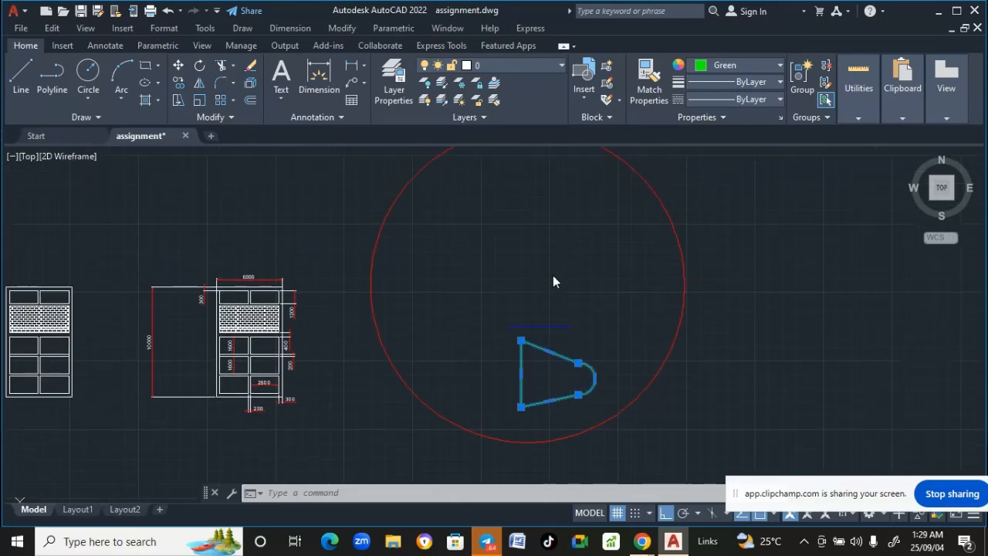
{"action": "left_click", "coordinate": [552, 328]}
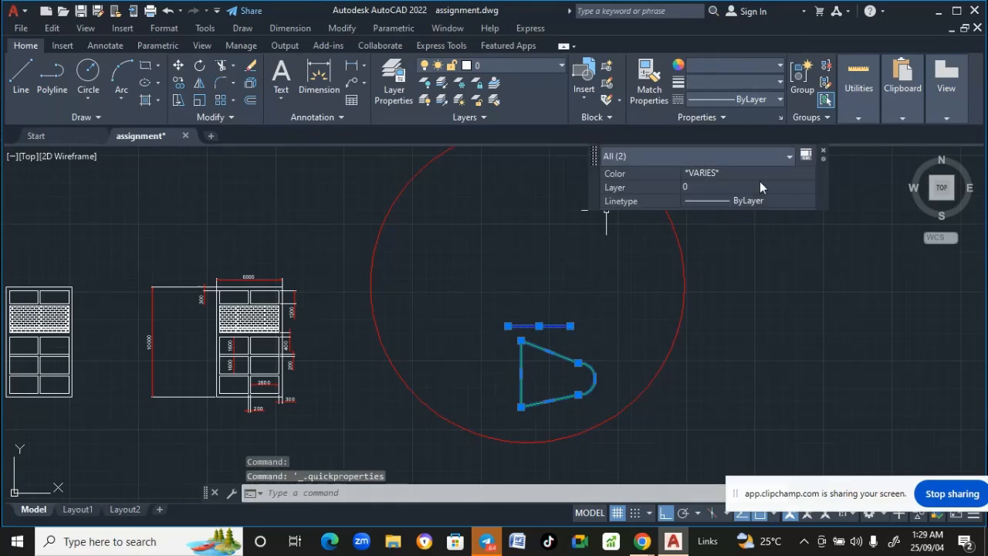
{"action": "left_click", "coordinate": [782, 155]}
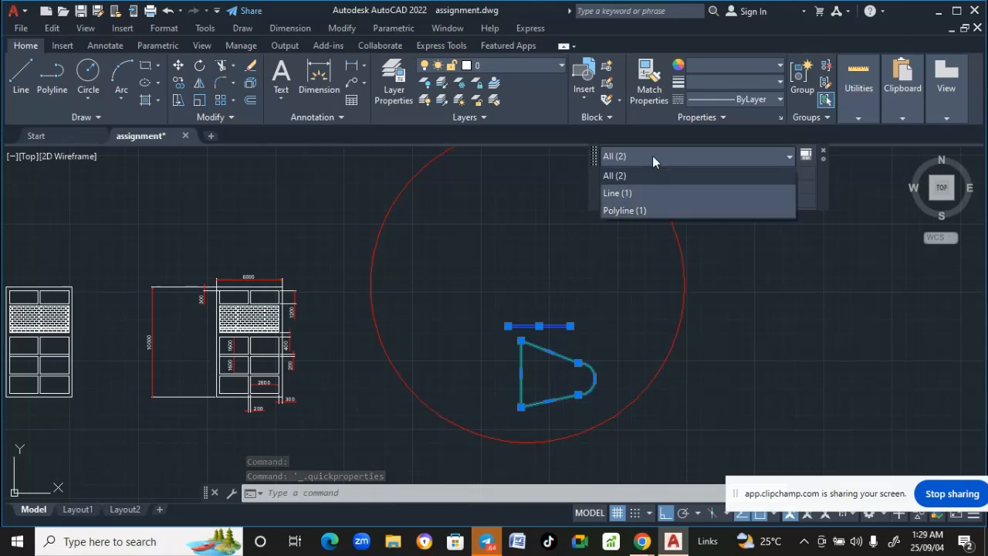
{"action": "left_click", "coordinate": [617, 156]}
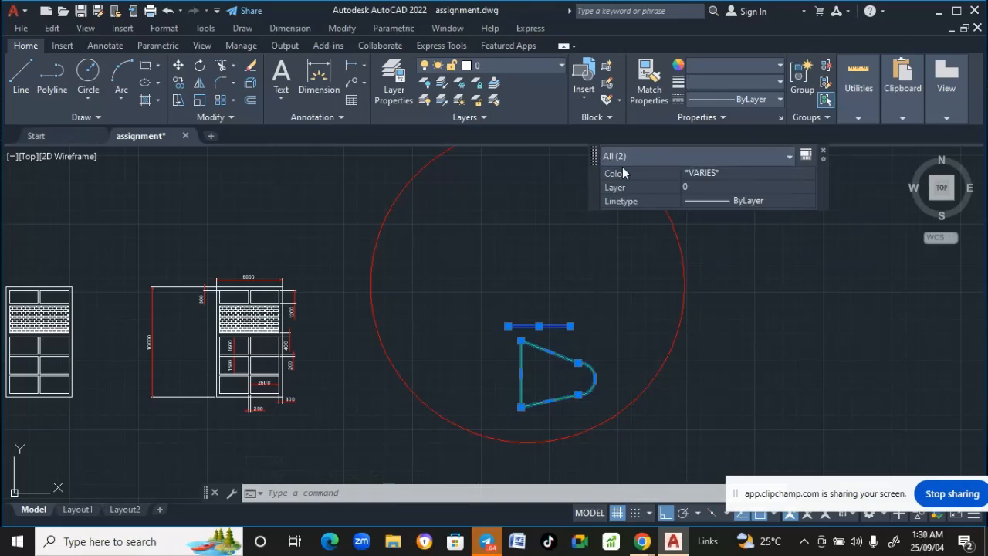
{"action": "key", "text": "Escape"}
{"action": "key", "text": "Escape"}
{"action": "key", "text": "Escape"}
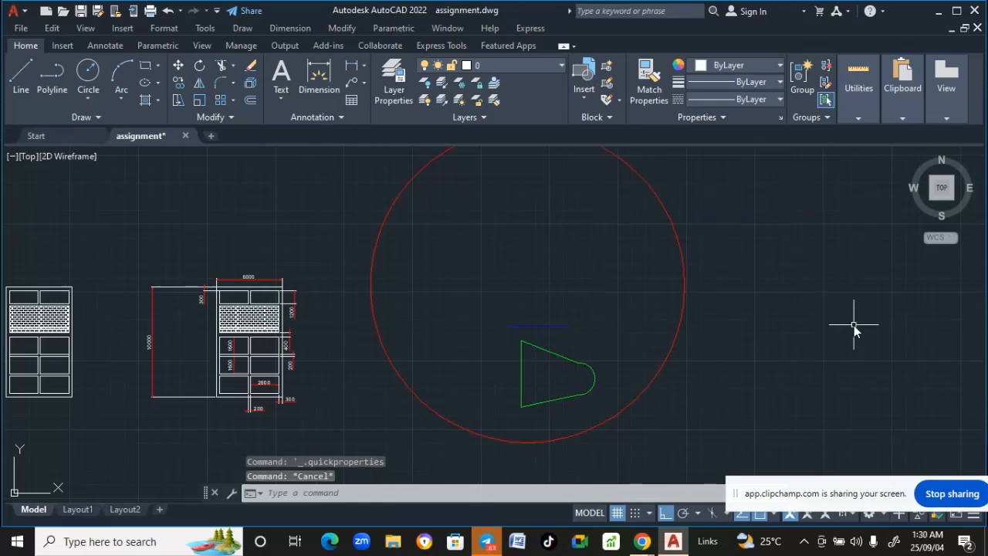
{"action": "left_click", "coordinate": [538, 327]}
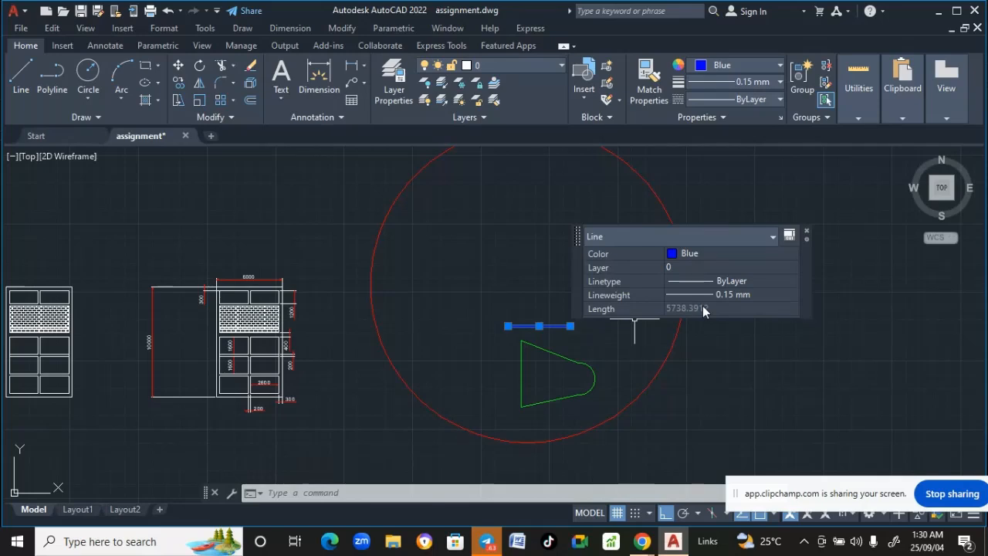
{"action": "key", "text": "Escape"}
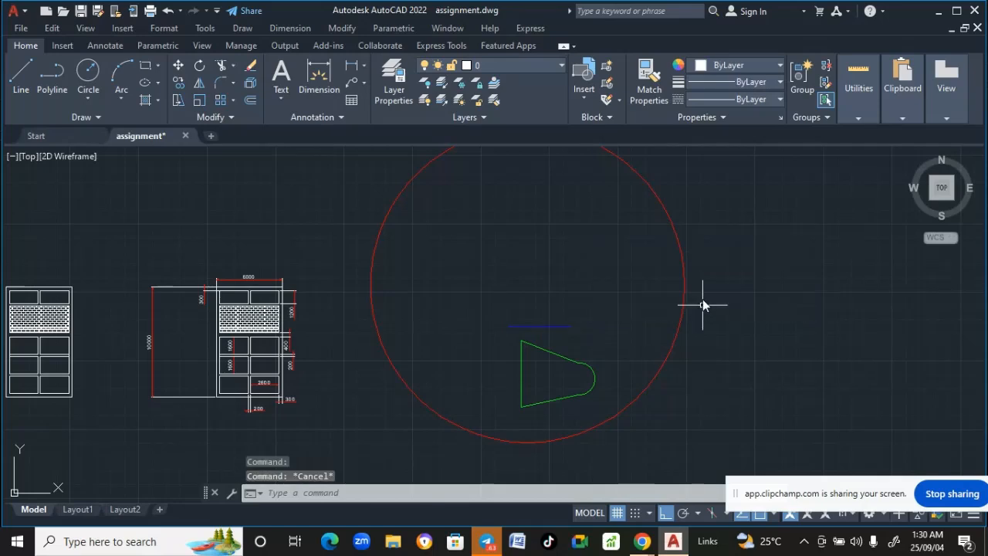
Review the red circle's quick properties while previewing a larger radius from its right quadrant grip
{"action": "left_click", "coordinate": [685, 266]}
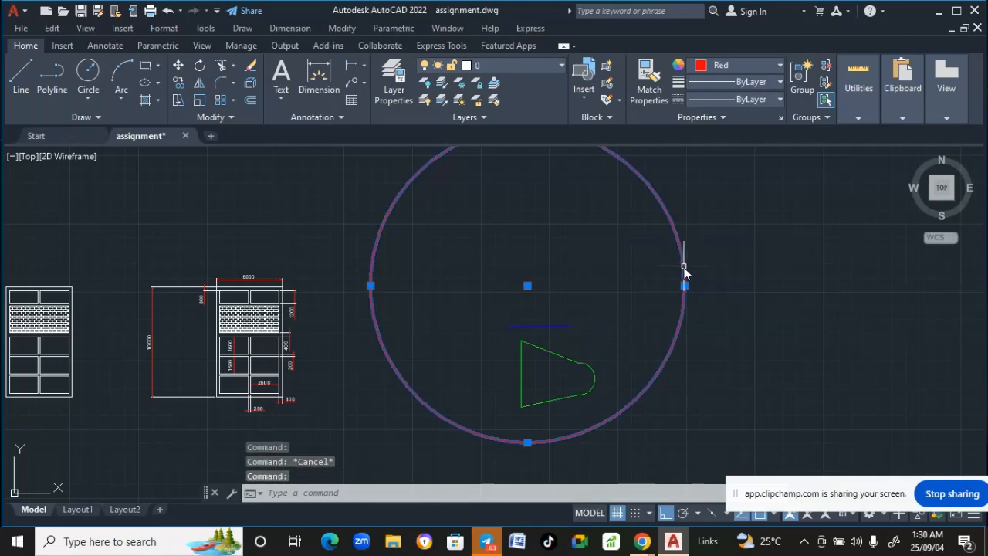
{"action": "left_click", "coordinate": [684, 286]}
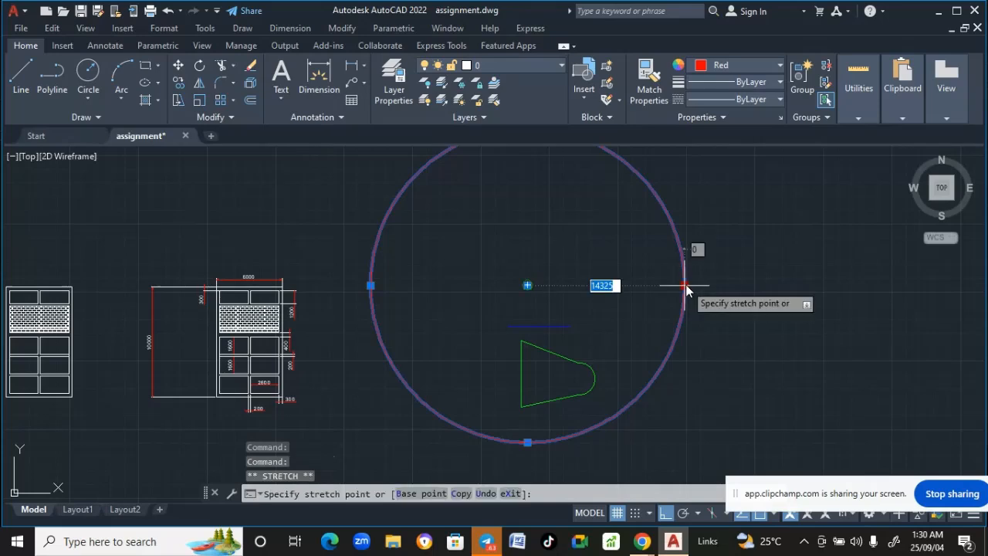
{"action": "key", "text": "Escape"}
{"action": "key", "text": "Escape"}
{"action": "left_click", "coordinate": [685, 285]}
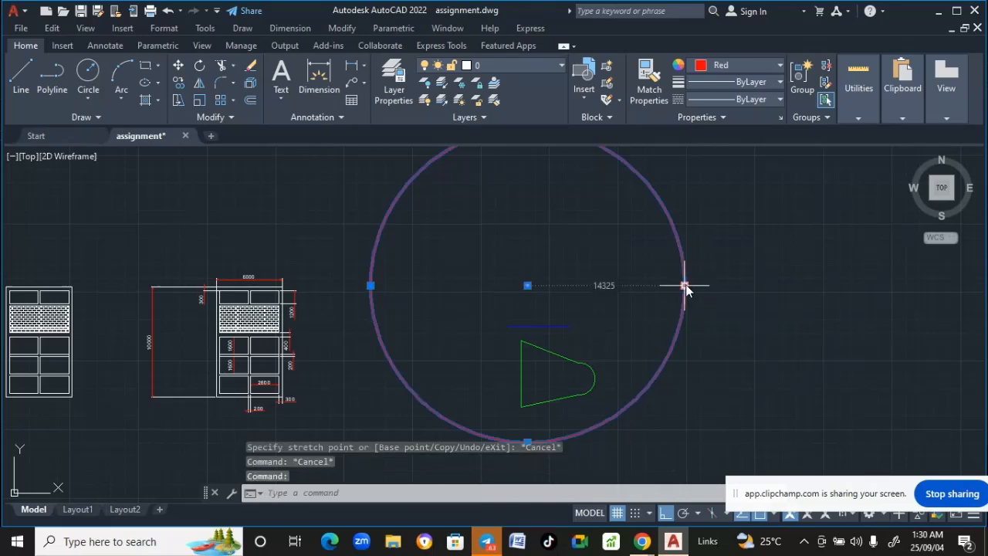
{"action": "left_click", "coordinate": [684, 286]}
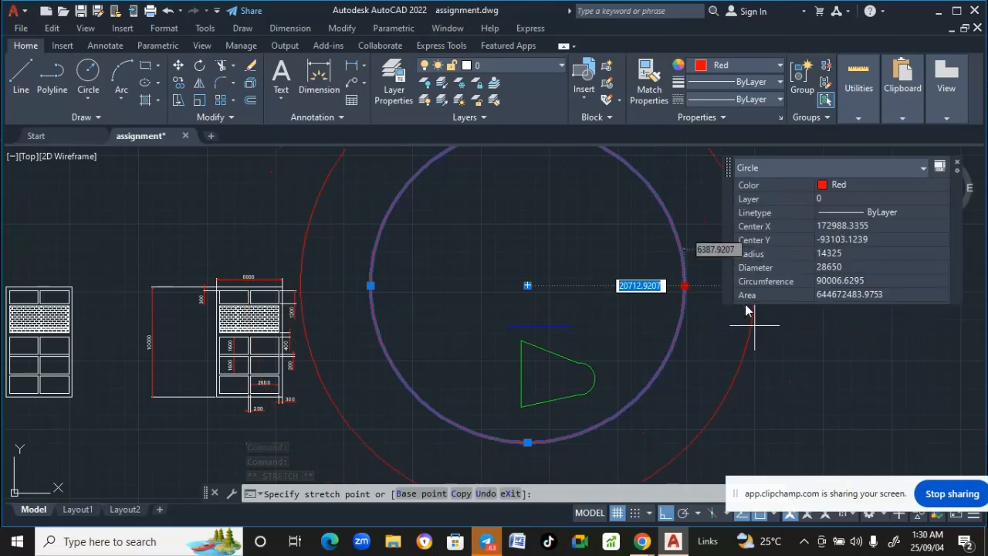
{"action": "key", "text": "Escape"}
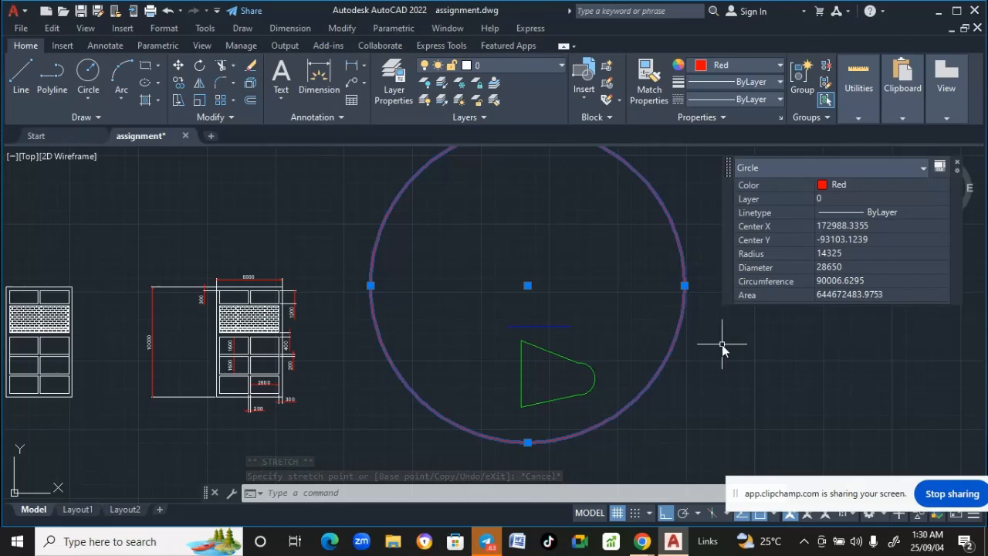
{"action": "key", "text": "Escape"}
{"action": "key", "text": "Escape"}
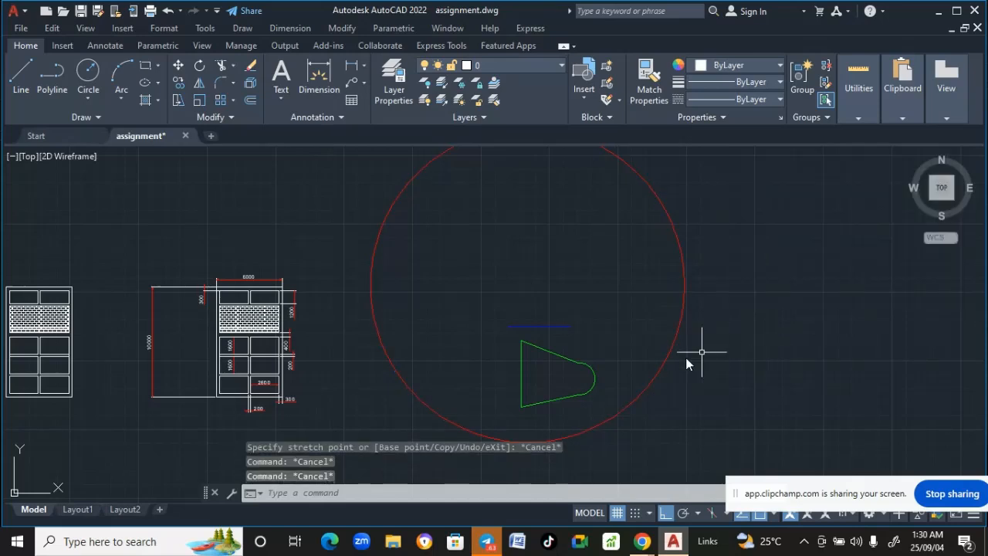